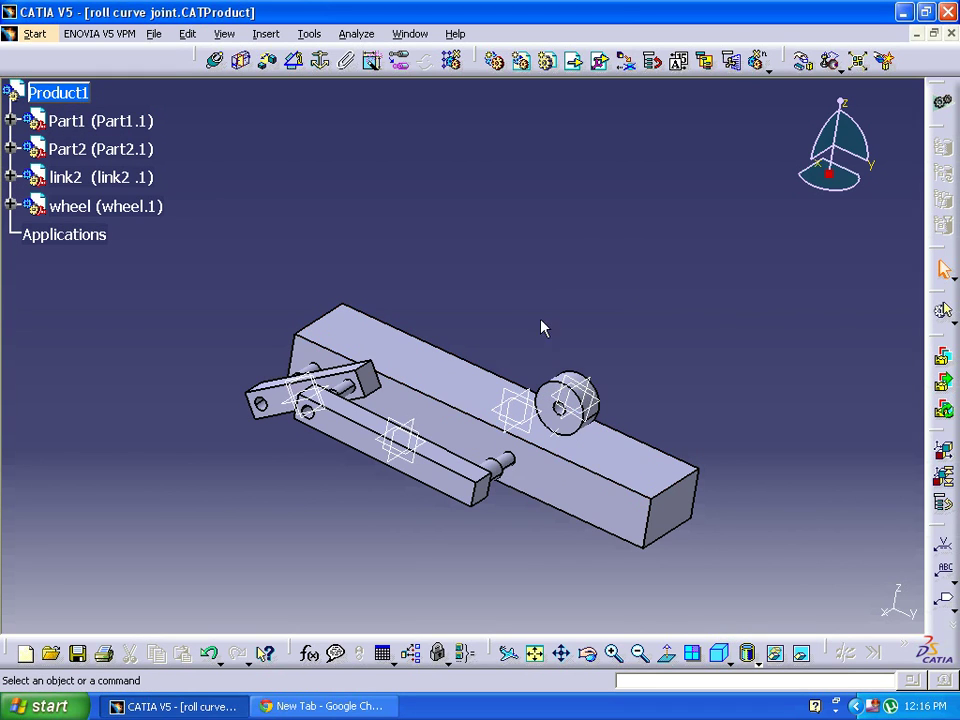
# Constrain the wheel's point to be coincident with Part1's top edge.
pyautogui.moveTo(413, 245); pyautogui.dragTo(347, 339, button='middle')
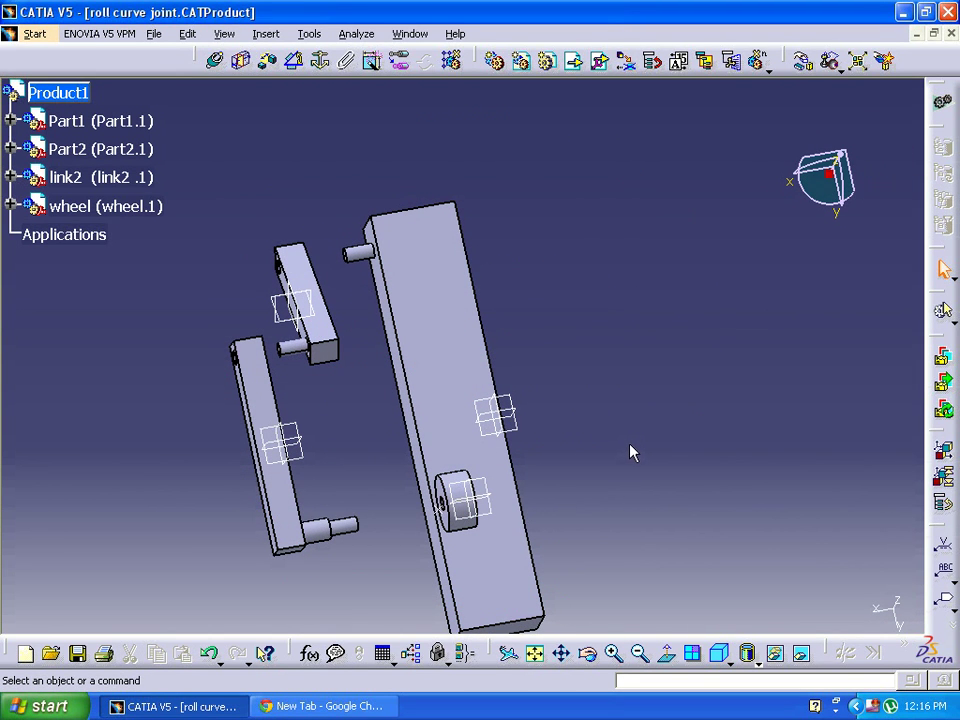
pyautogui.moveTo(627, 451); pyautogui.dragTo(626, 343, button='middle')
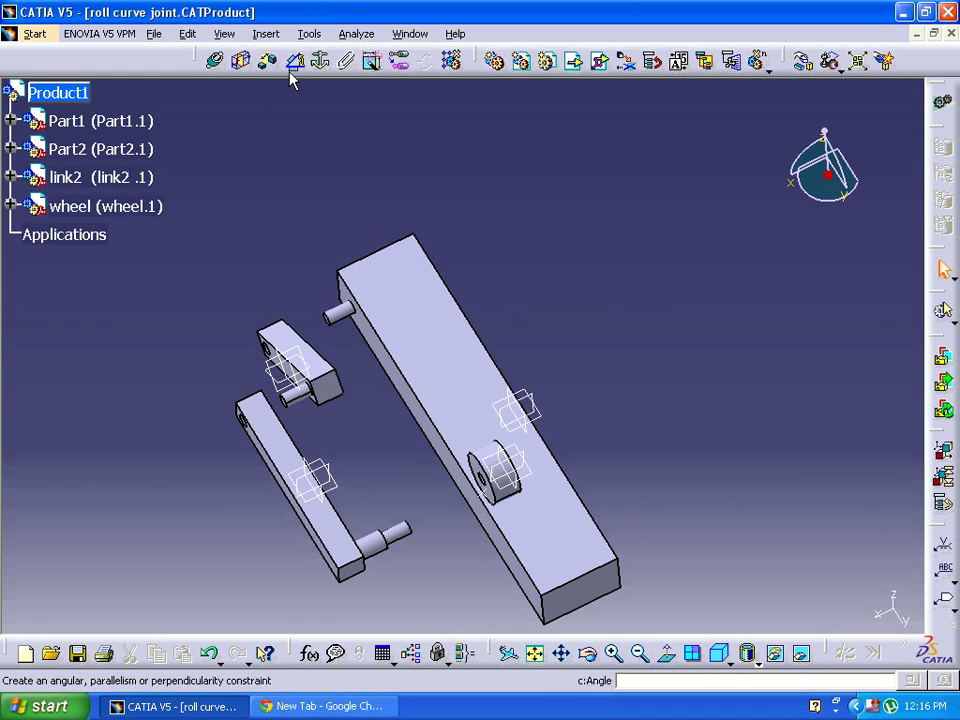
pyautogui.moveTo(520, 245); pyautogui.dragTo(278, 100, button='middle')
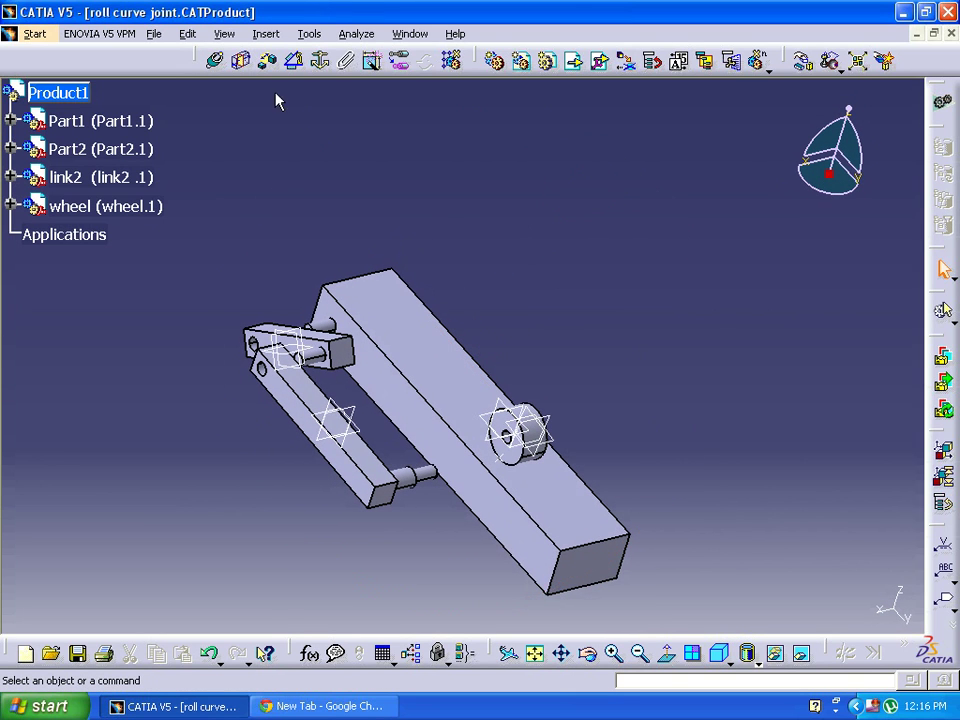
pyautogui.click(213, 60)
pyautogui.moveTo(676, 399); pyautogui.dragTo(686, 317, button='middle')
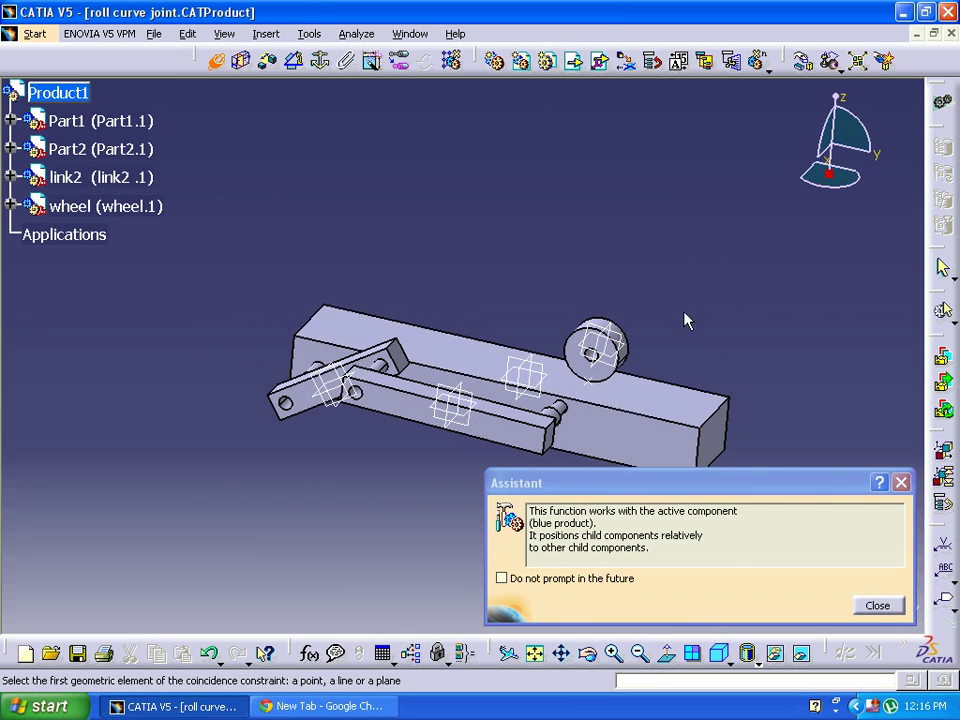
pyautogui.click(599, 389)
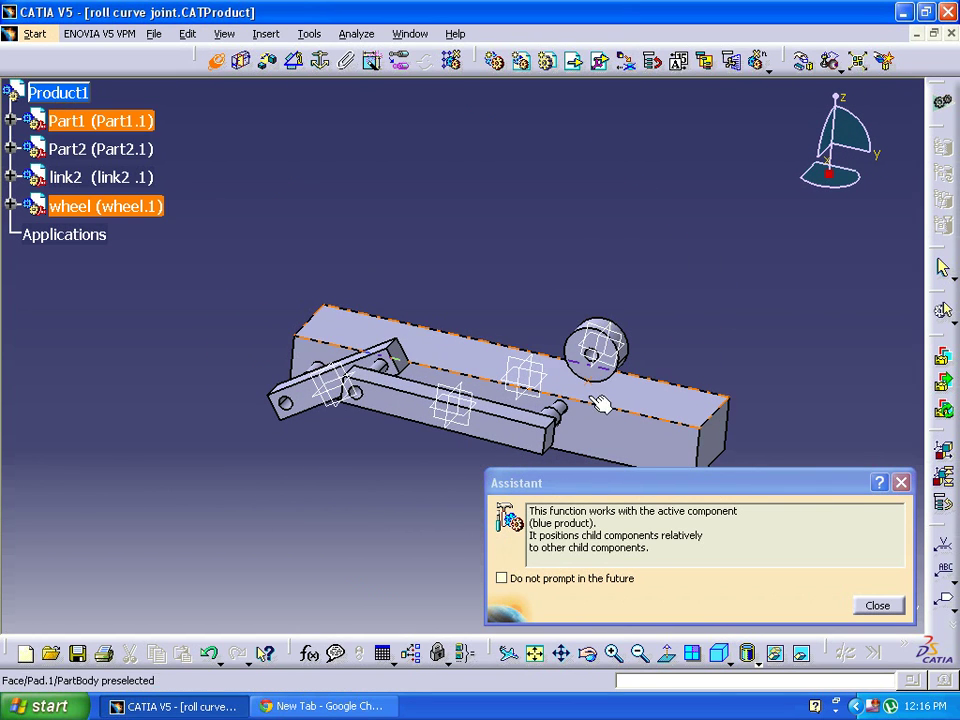
pyautogui.click(603, 410)
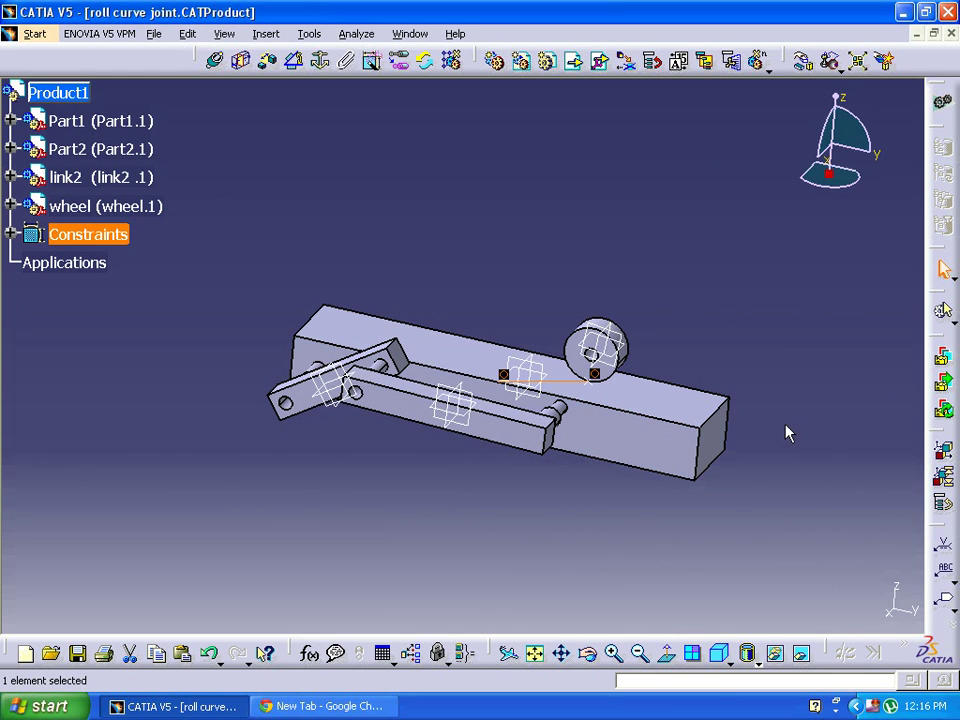
pyautogui.click(824, 367)
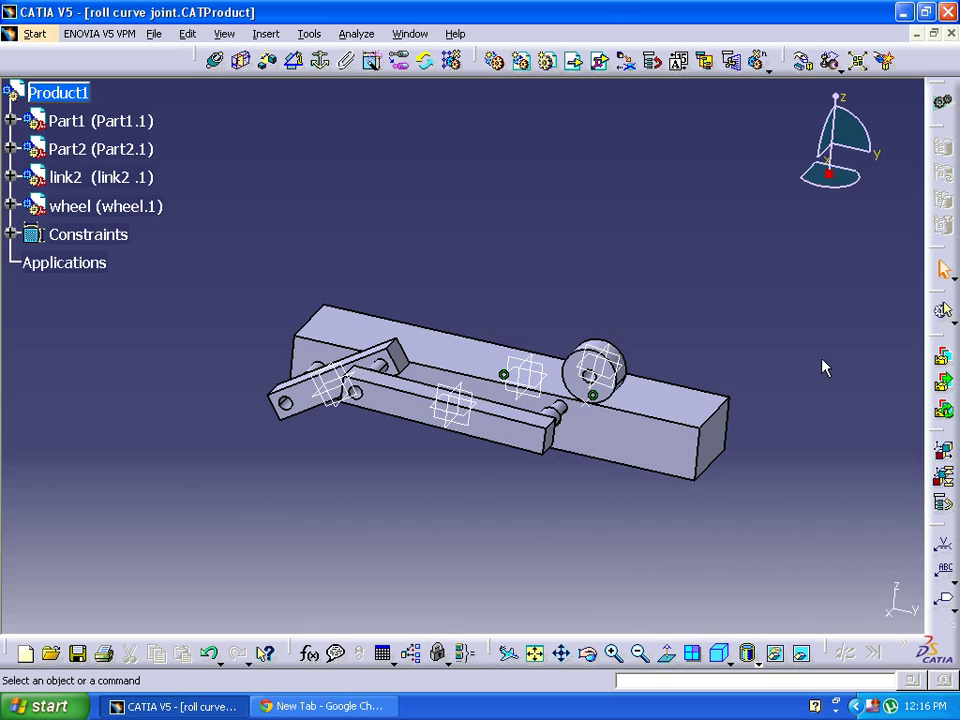
pyautogui.moveTo(528, 220); pyautogui.dragTo(560, 253, button='middle')
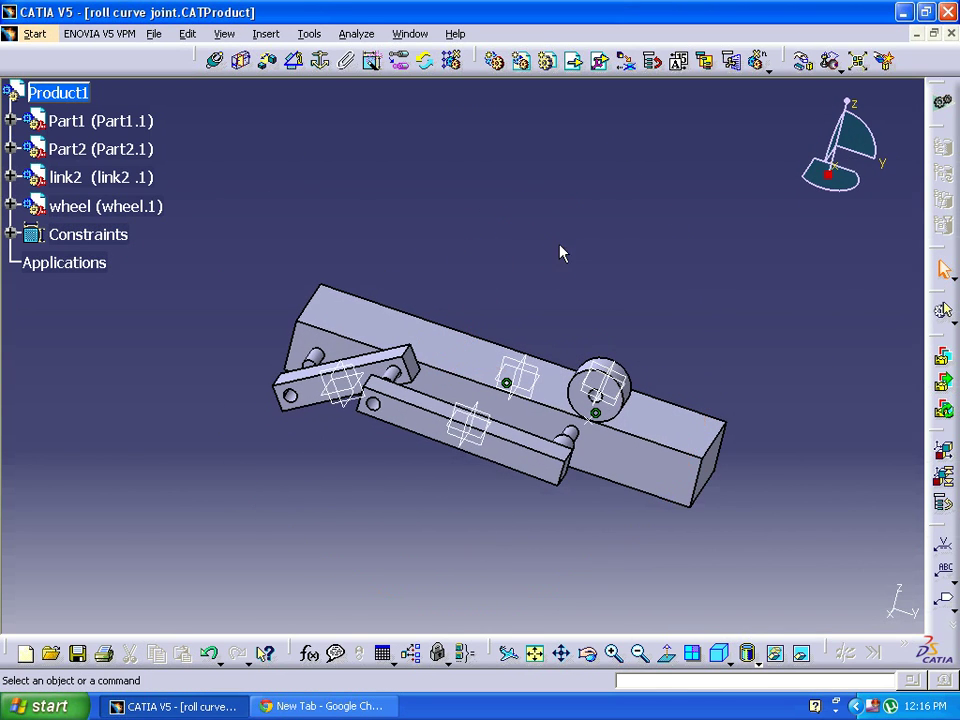
# Switch to the DMU Kinematics workbench.
pyautogui.click(53, 37)
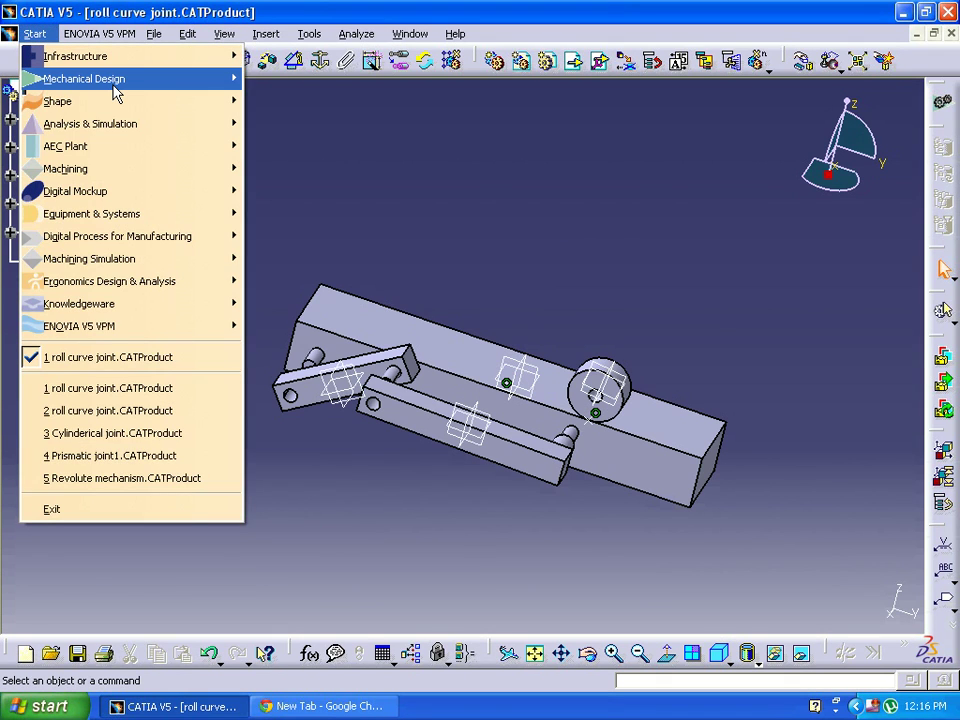
pyautogui.moveTo(114, 88)
pyautogui.moveTo(124, 191)
pyautogui.click(312, 258)
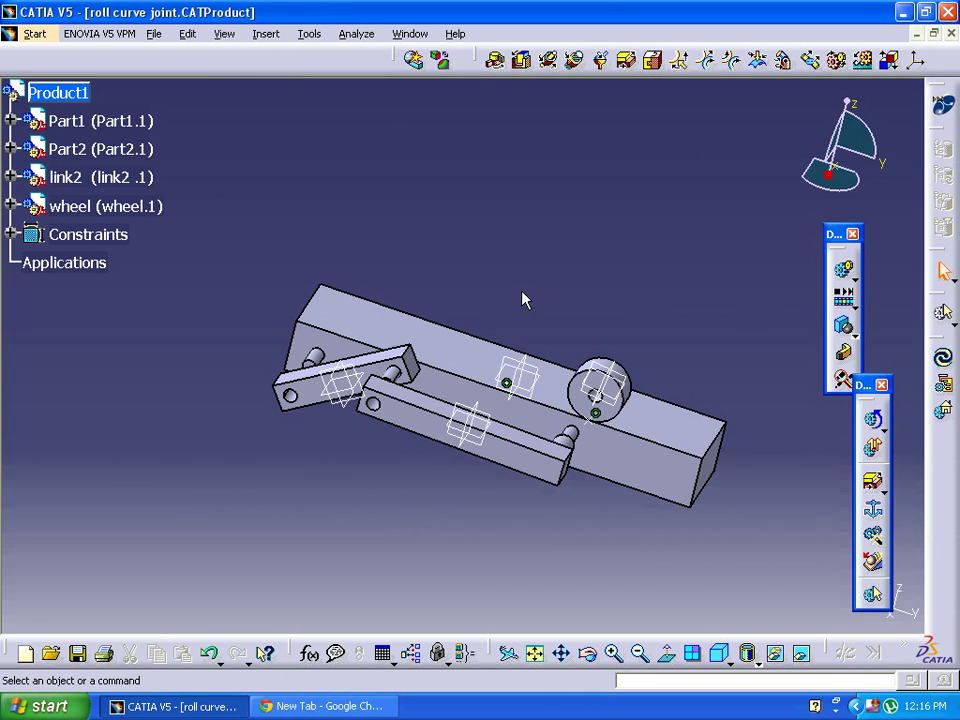
# Create a new mechanism named 'Roll Curve joint' and fix Part1 as its base.
pyautogui.click(872, 508)
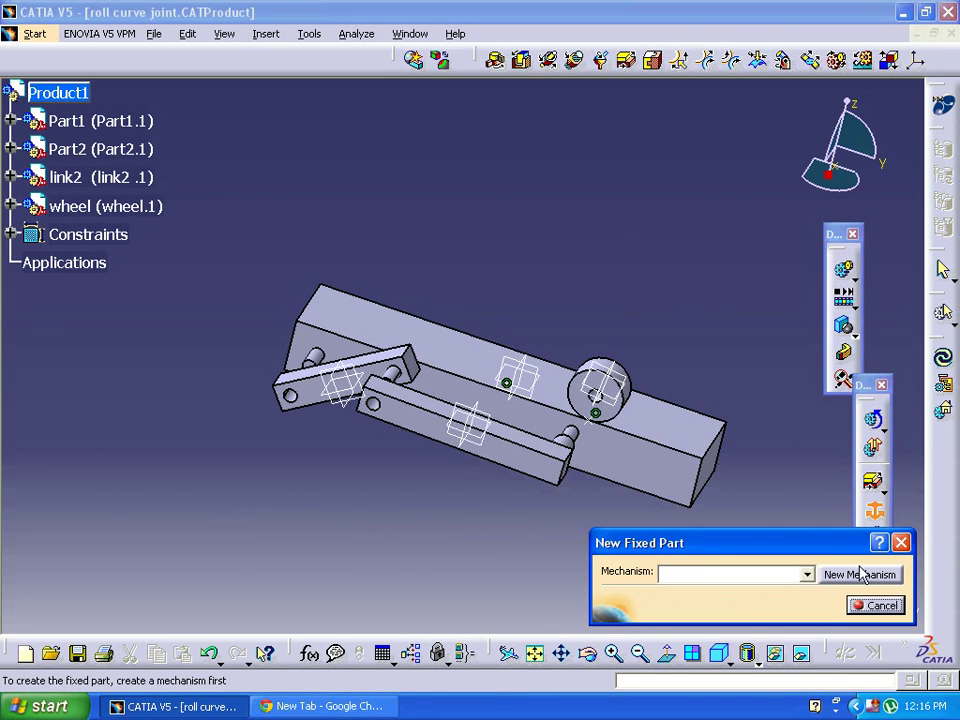
pyautogui.click(862, 574)
pyautogui.moveTo(875, 580); pyautogui.dragTo(803, 580)
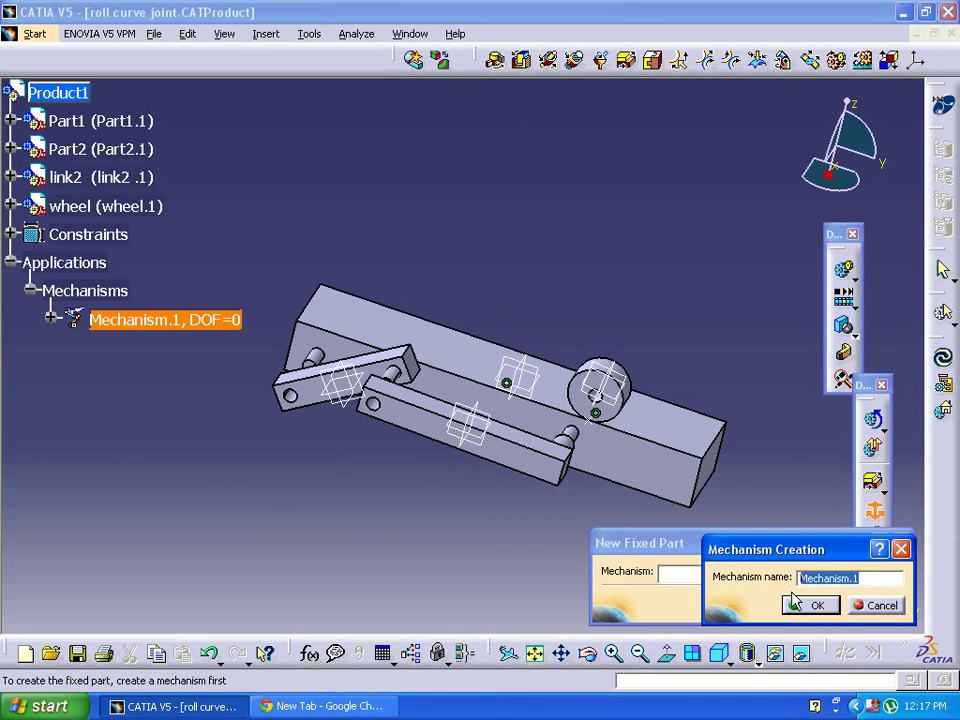
pyautogui.write('Roll Cu')
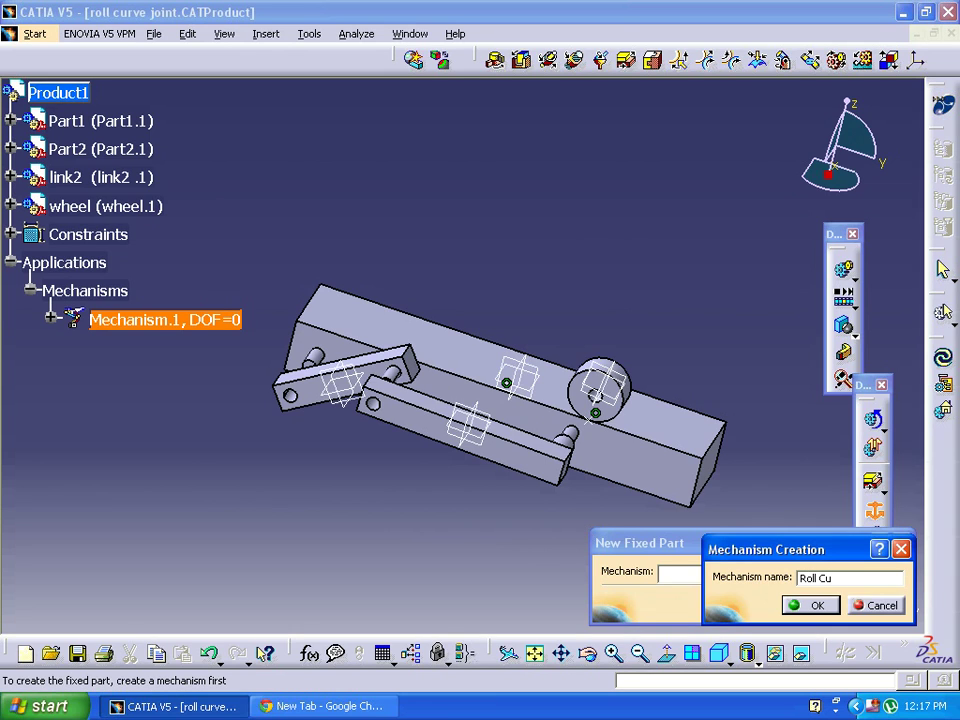
pyautogui.write('rve joint')
pyautogui.click(795, 603)
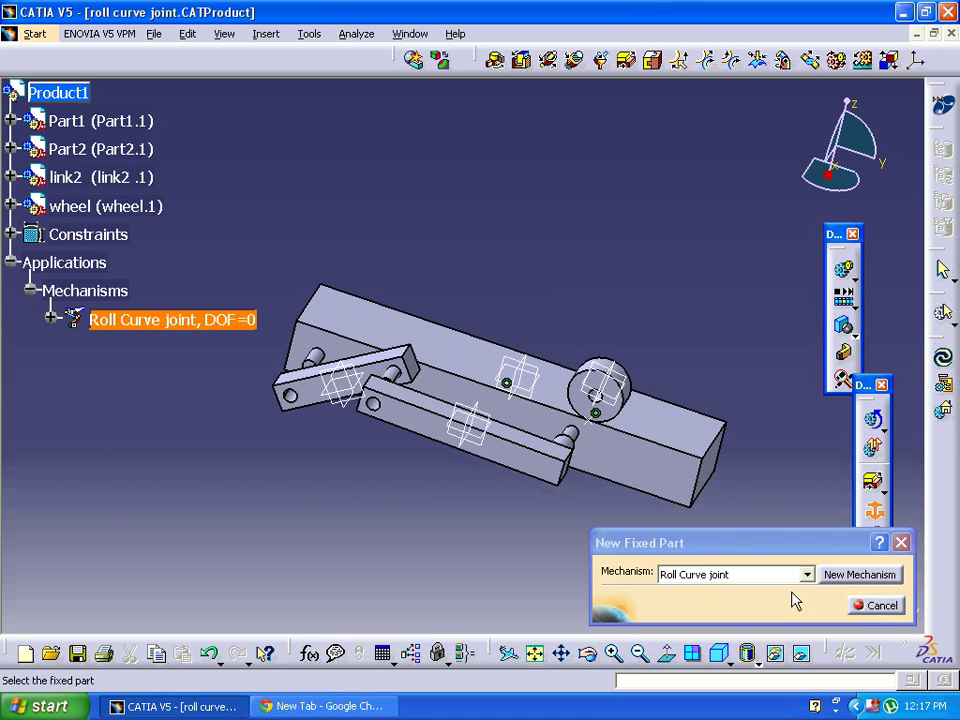
pyautogui.click(447, 340)
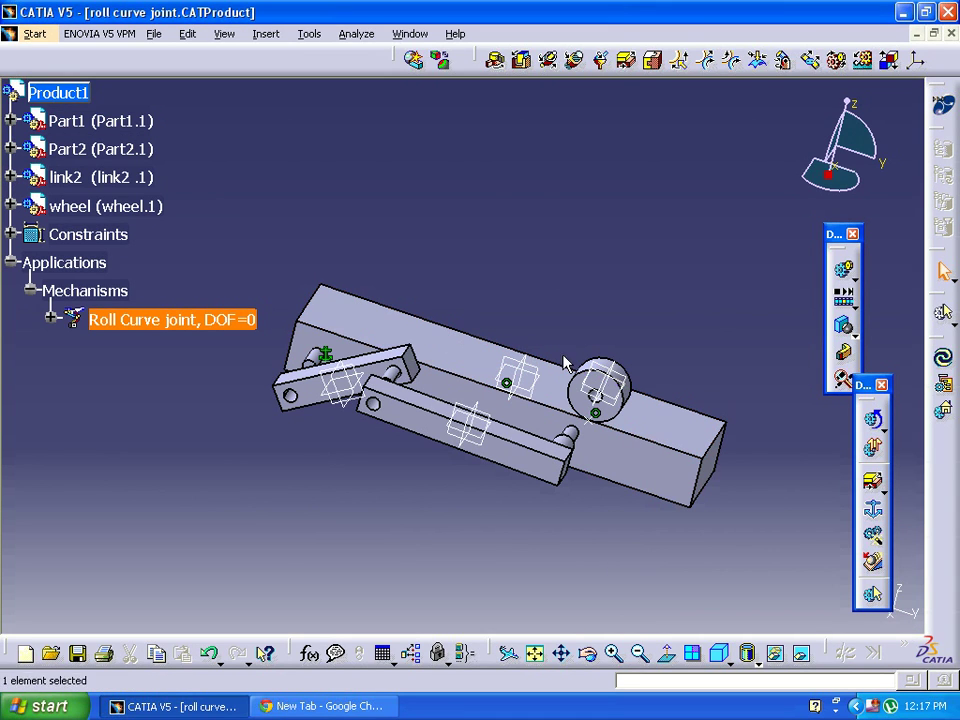
pyautogui.click(477, 551)
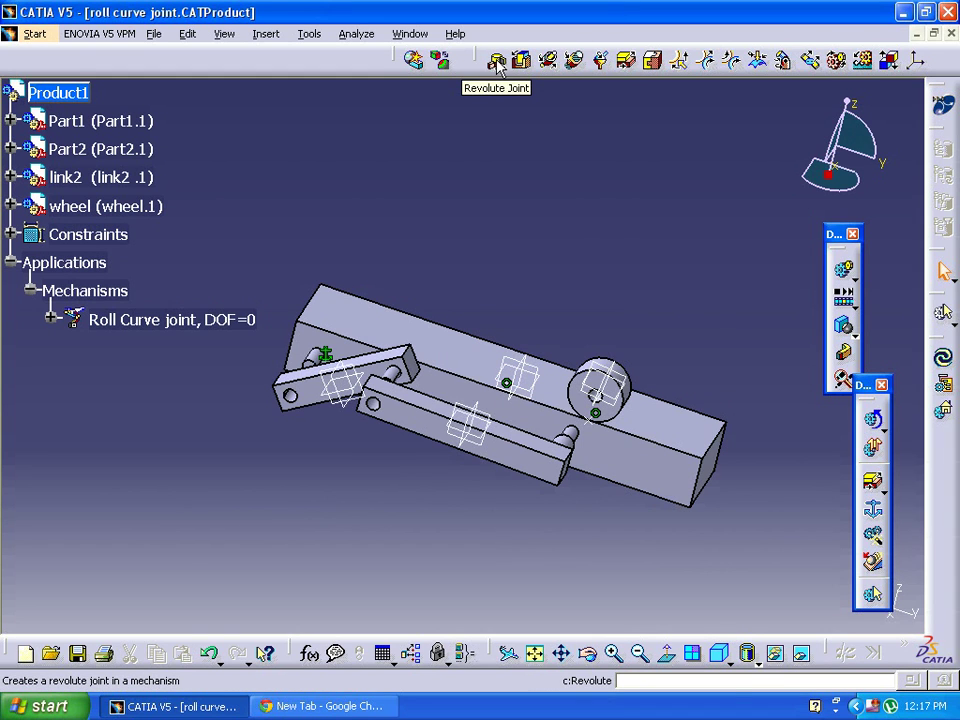
# Start a revolute joint using Part1's peg axis and Part2's hole axis as lines.
pyautogui.click(266, 33)
pyautogui.moveTo(320, 112)
pyautogui.click(500, 107)
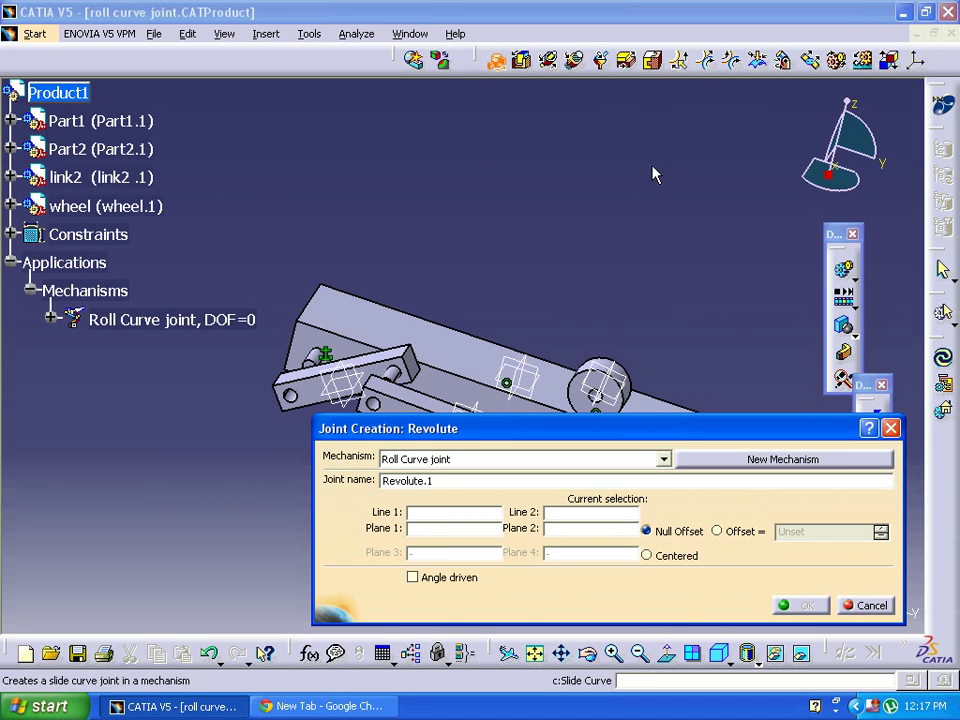
pyautogui.moveTo(647, 167); pyautogui.dragTo(620, 281, button='middle')
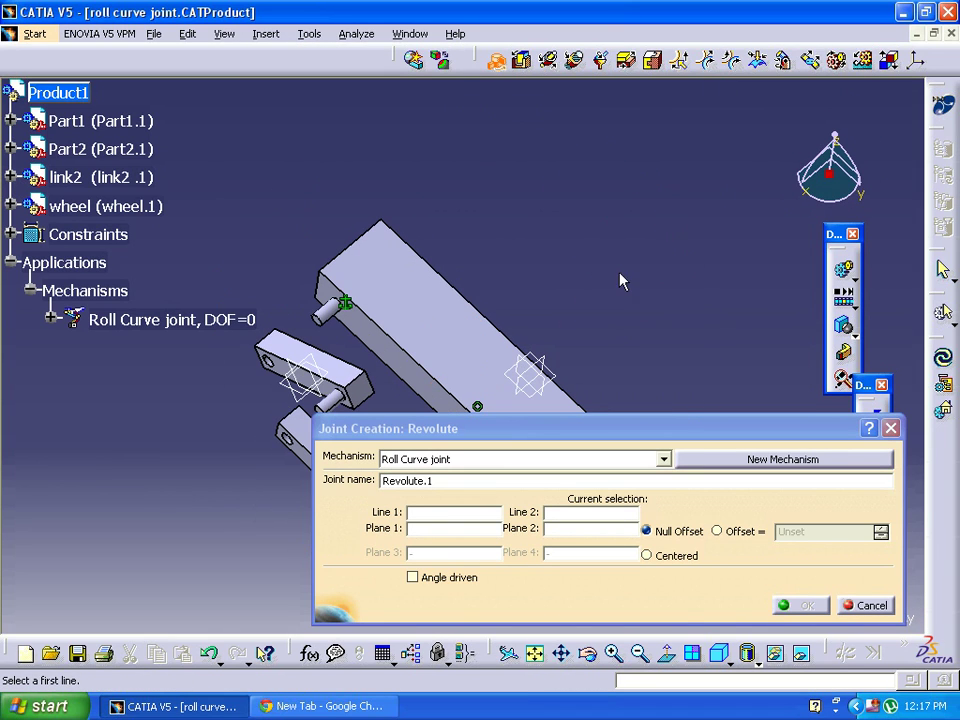
pyautogui.click(322, 316)
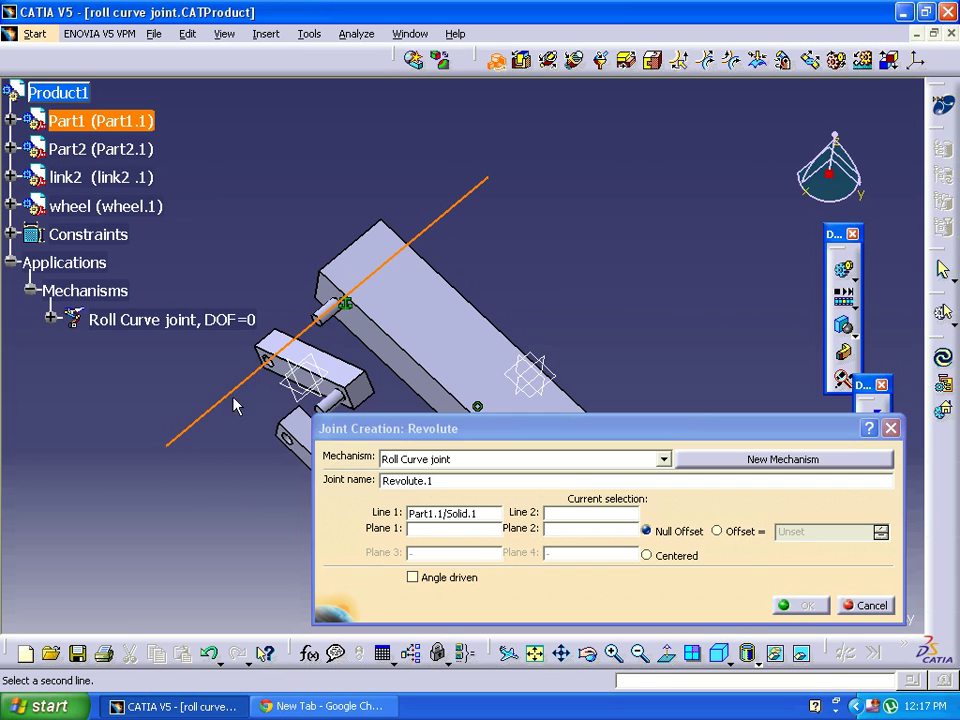
pyautogui.moveTo(247, 393); pyautogui.dragTo(274, 272, button='middle')
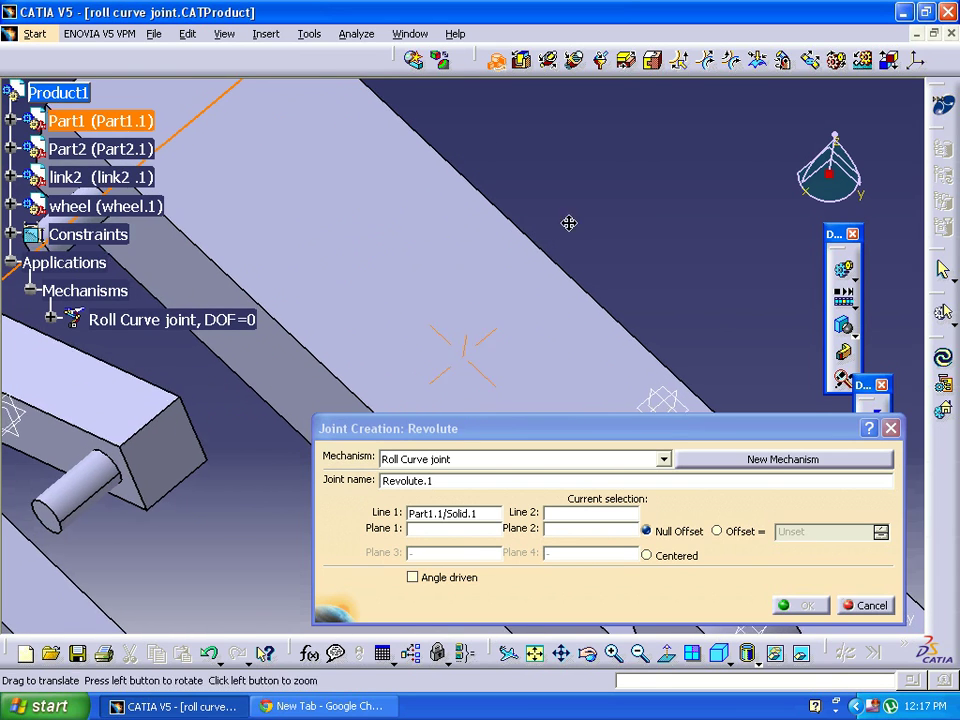
pyautogui.moveTo(531, 238); pyautogui.dragTo(840, 175, button='middle')
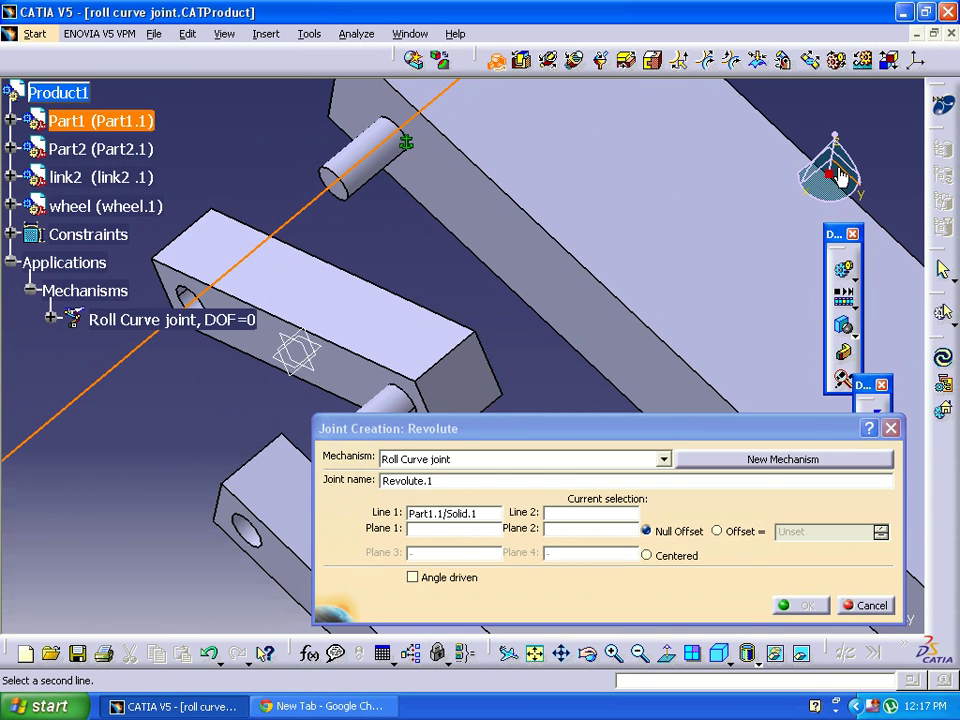
pyautogui.click(194, 300)
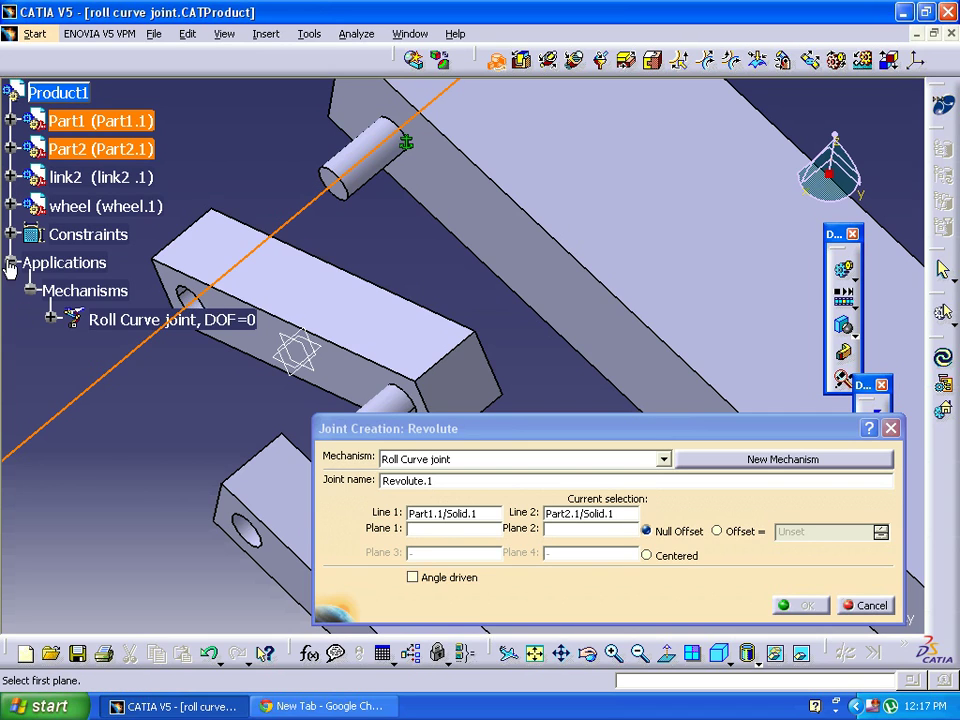
# Pick Part1 and Part2 faces as planes and create angle-driven Revolute.1.
pyautogui.click(10, 263)
pyautogui.moveTo(168, 390); pyautogui.dragTo(156, 461, button='middle')
pyautogui.click(484, 283)
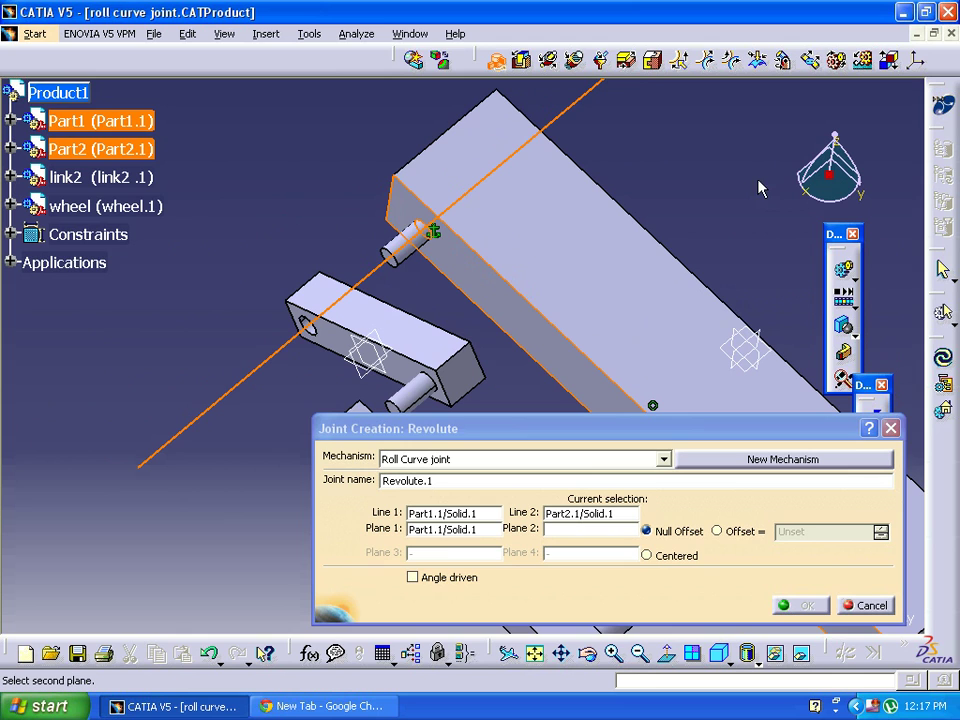
pyautogui.moveTo(737, 175); pyautogui.dragTo(430, 300, button='middle')
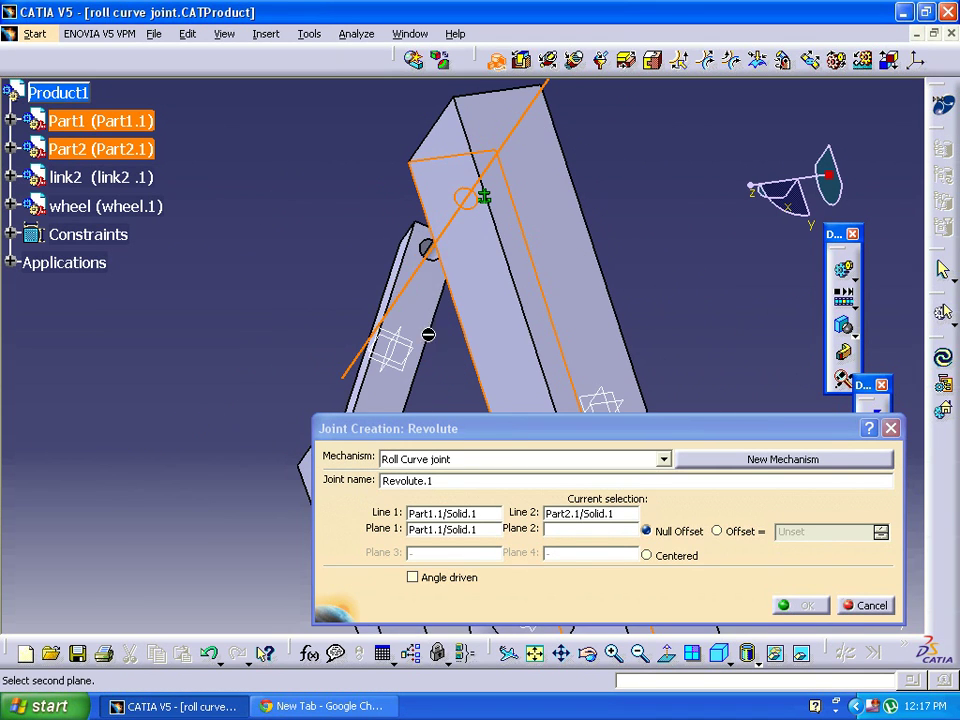
pyautogui.click(417, 305)
pyautogui.moveTo(245, 440); pyautogui.dragTo(300, 540, button='middle')
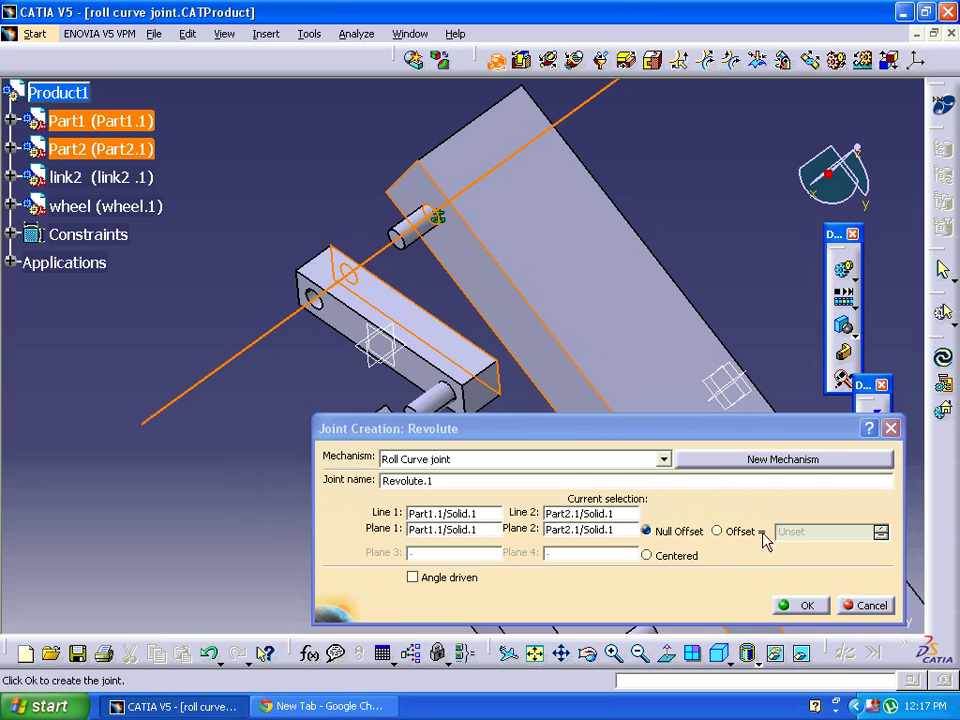
pyautogui.click(446, 580)
pyautogui.click(800, 606)
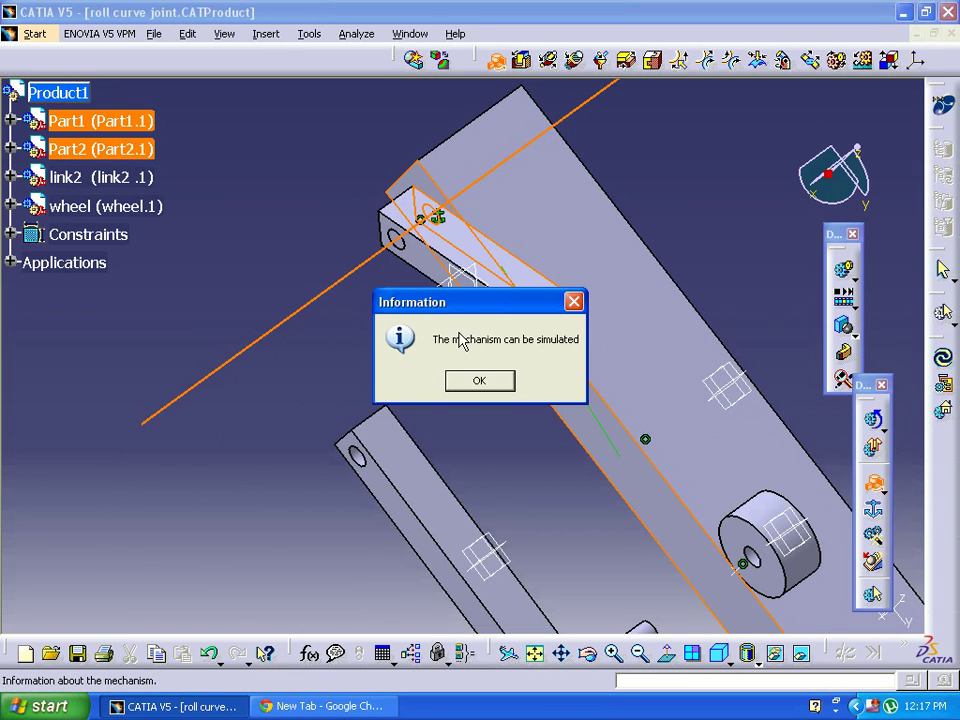
pyautogui.click(479, 381)
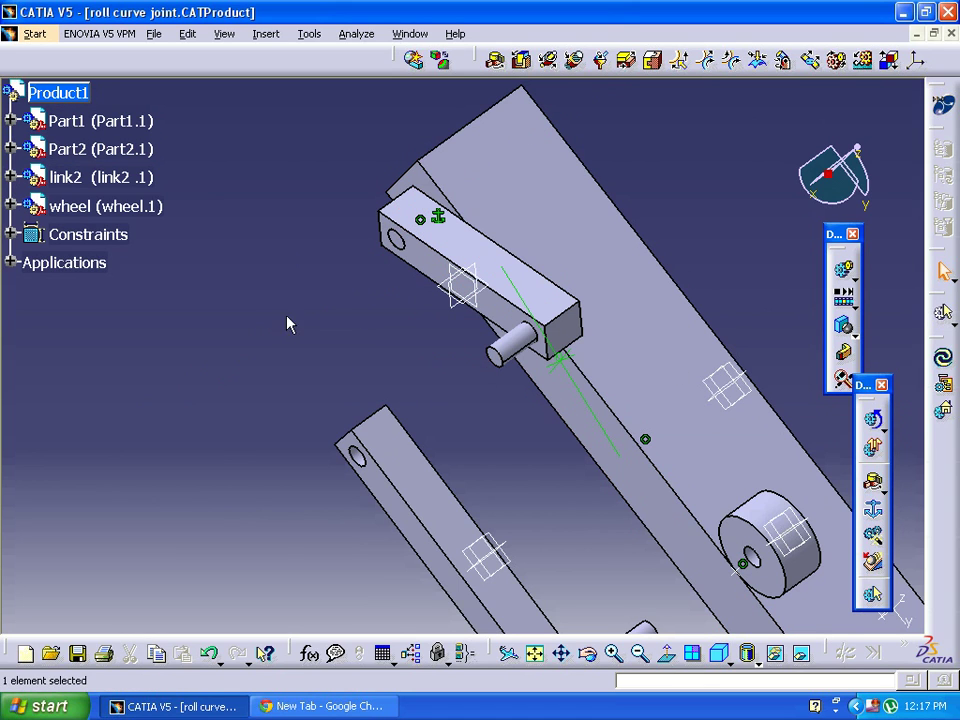
# Create angle-driven Revolute.2 from Part2's and link2's axes and mating faces.
pyautogui.click(495, 60)
pyautogui.moveTo(333, 313); pyautogui.dragTo(177, 295, button='middle')
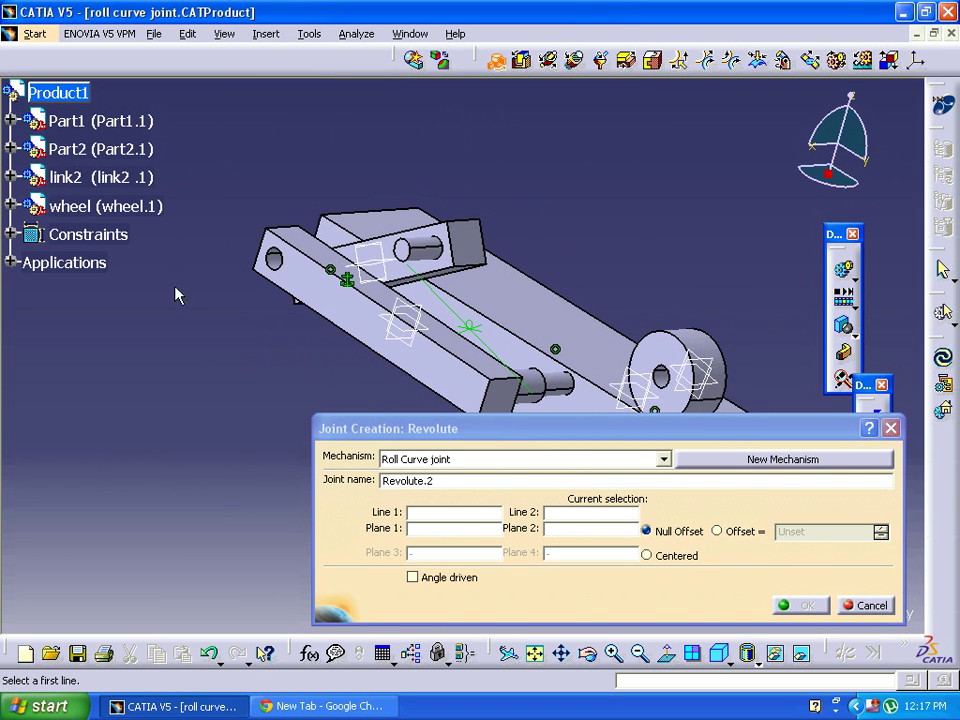
pyautogui.click(437, 260)
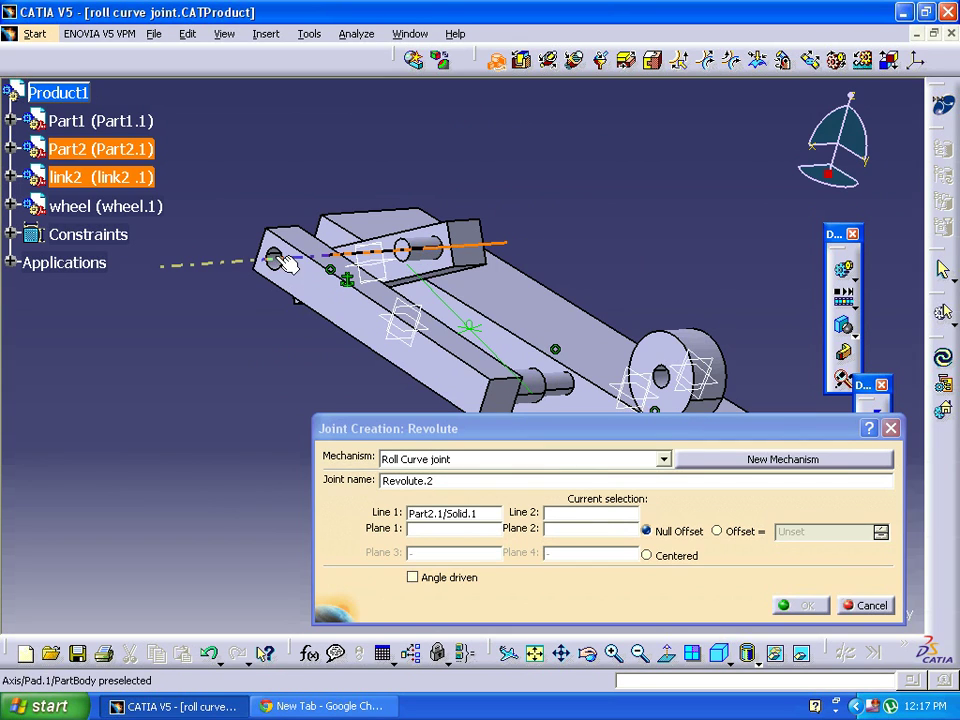
pyautogui.click(390, 260)
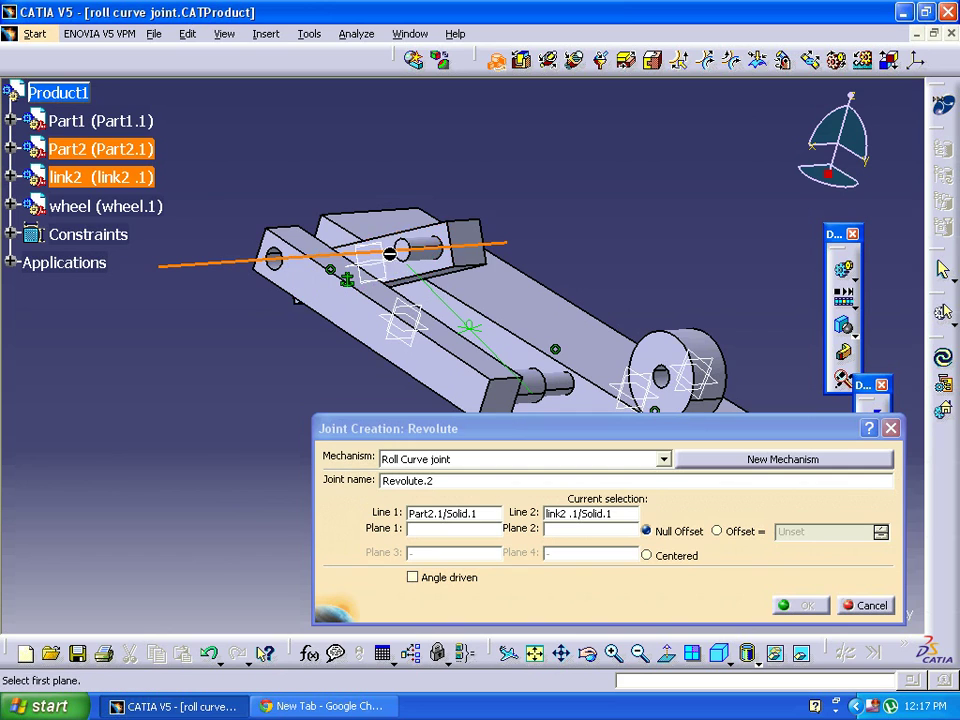
pyautogui.click(389, 268)
pyautogui.moveTo(620, 262); pyautogui.dragTo(325, 368, button='middle')
pyautogui.click(325, 368)
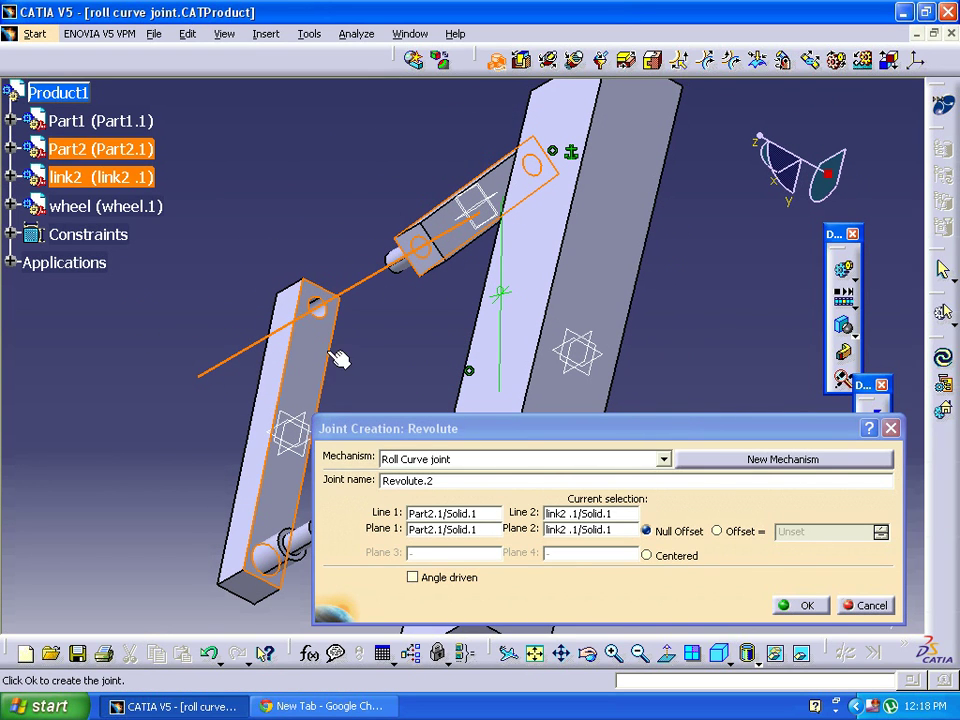
pyautogui.click(458, 580)
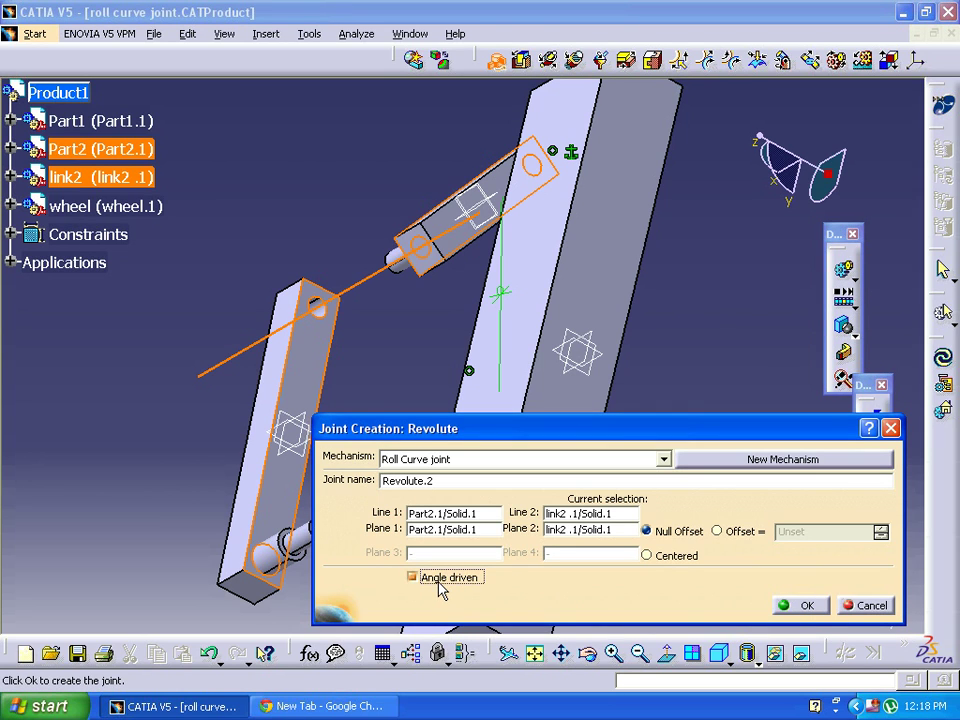
pyautogui.click(800, 607)
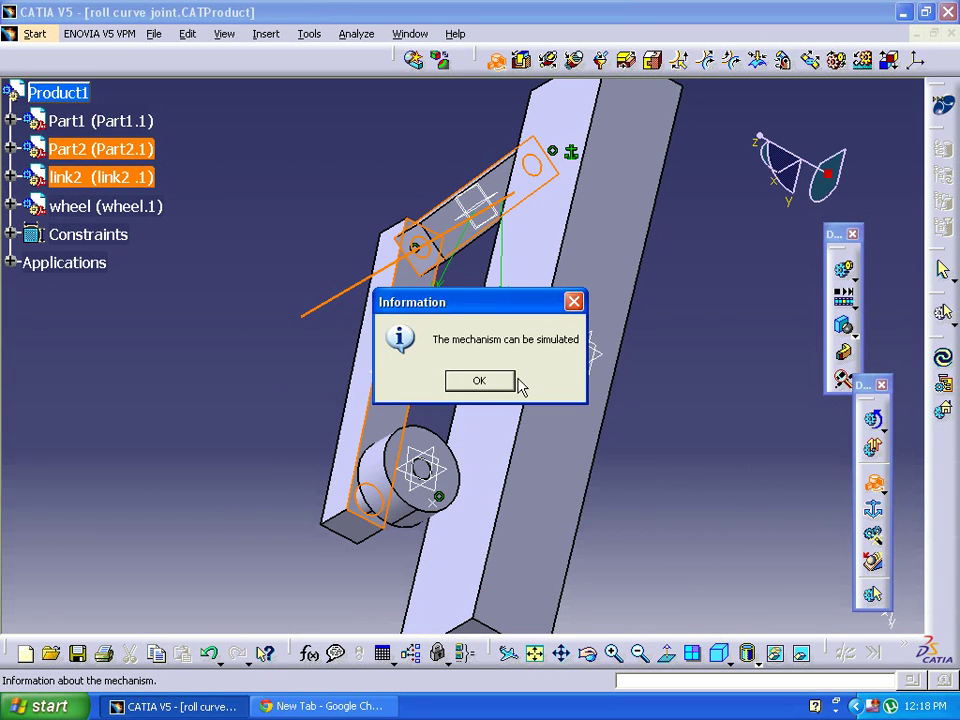
pyautogui.click(483, 380)
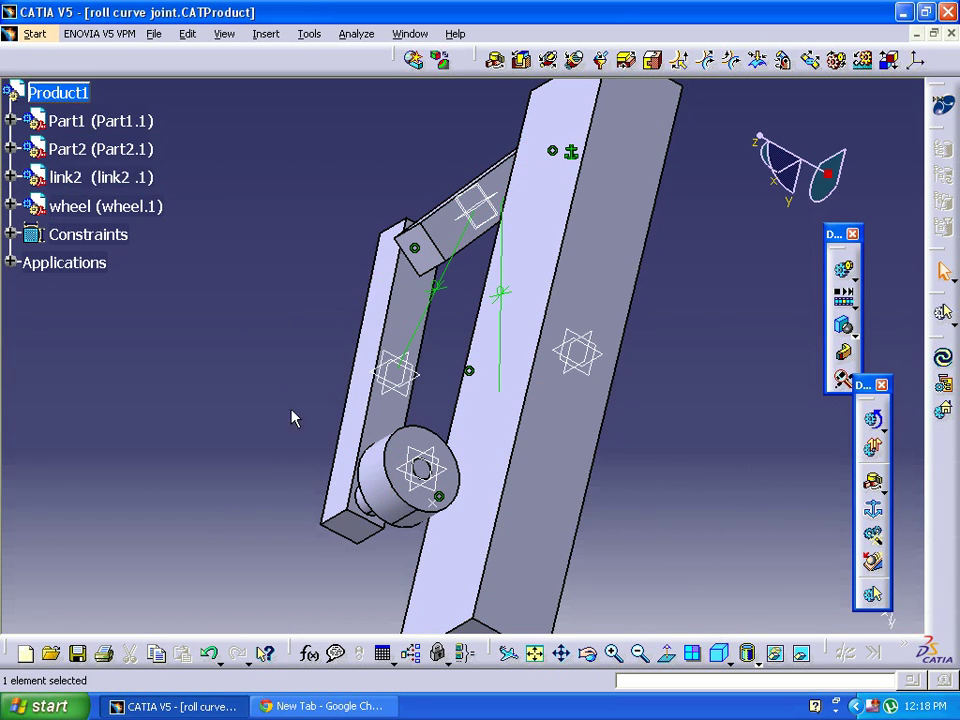
# Switch to the Assembly Design workbench.
pyautogui.moveTo(257, 414); pyautogui.dragTo(540, 348, button='middle')
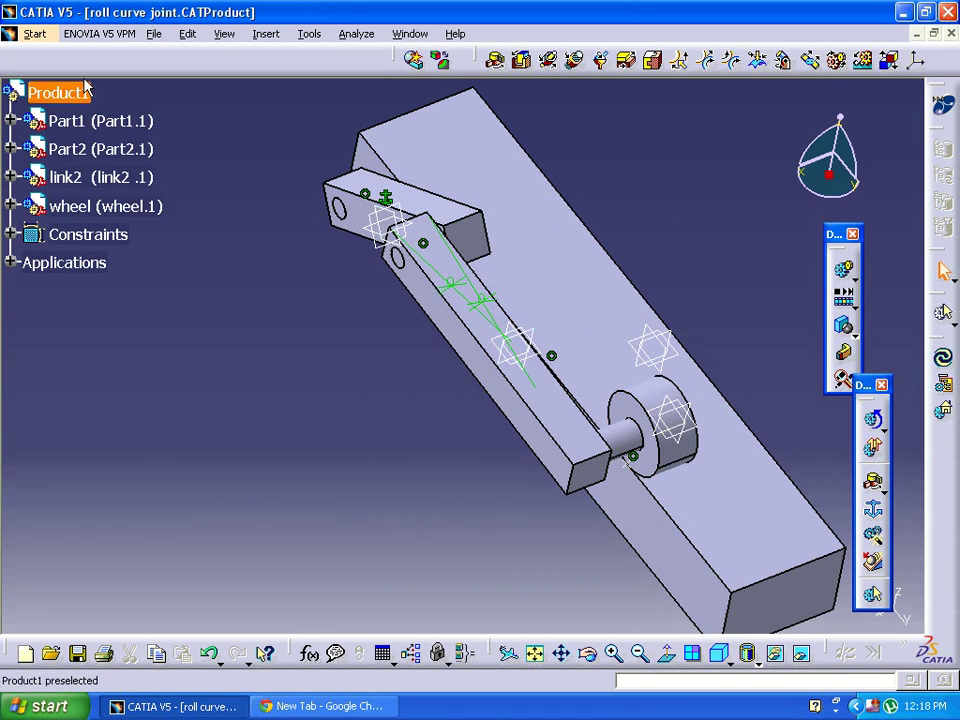
pyautogui.click(38, 34)
pyautogui.moveTo(230, 82)
pyautogui.click(303, 101)
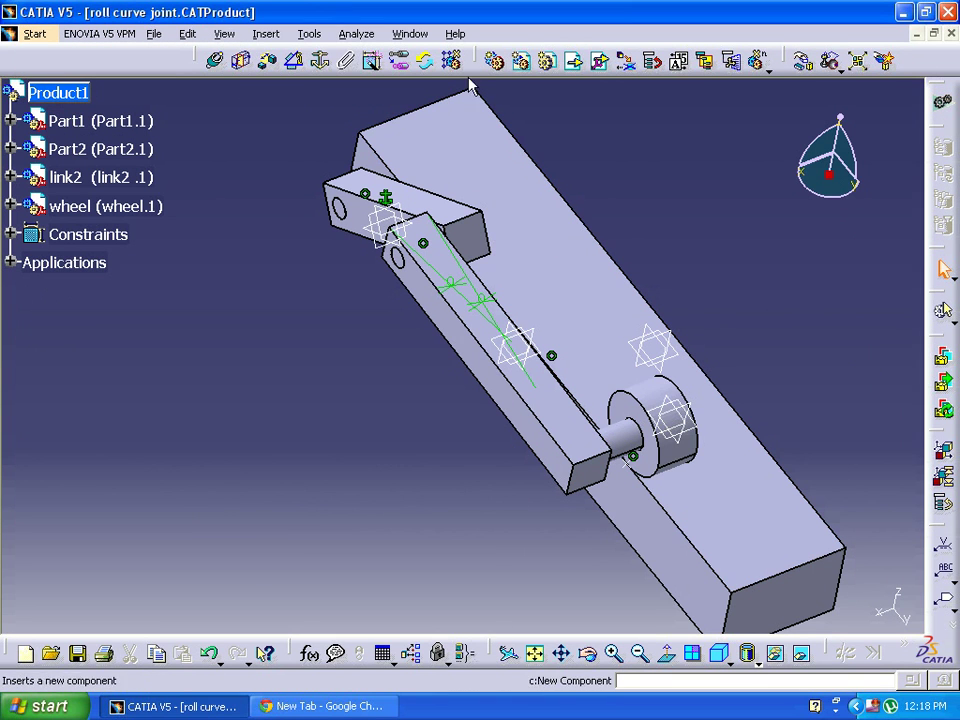
# Slide link2 along the Y and X axes until it clears the base.
pyautogui.click(805, 61)
pyautogui.moveTo(520, 402)
pyautogui.mouseDown()
pyautogui.moveTo(459, 403)
pyautogui.moveTo(510, 418)
pyautogui.mouseUp()
pyautogui.click(814, 500)
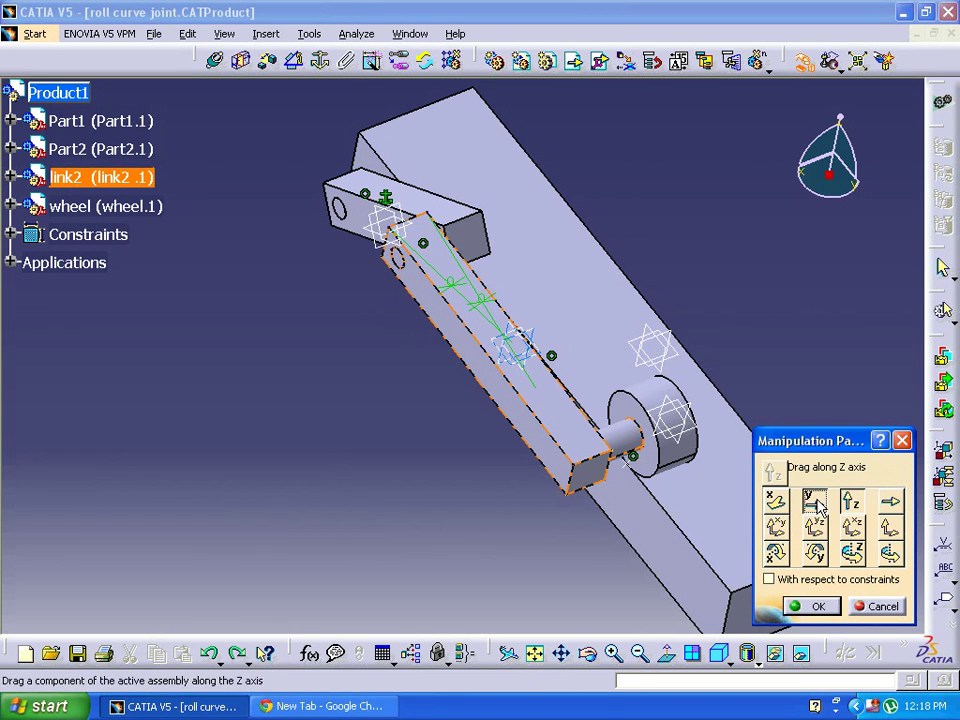
pyautogui.moveTo(553, 454); pyautogui.dragTo(489, 465)
pyautogui.click(776, 500)
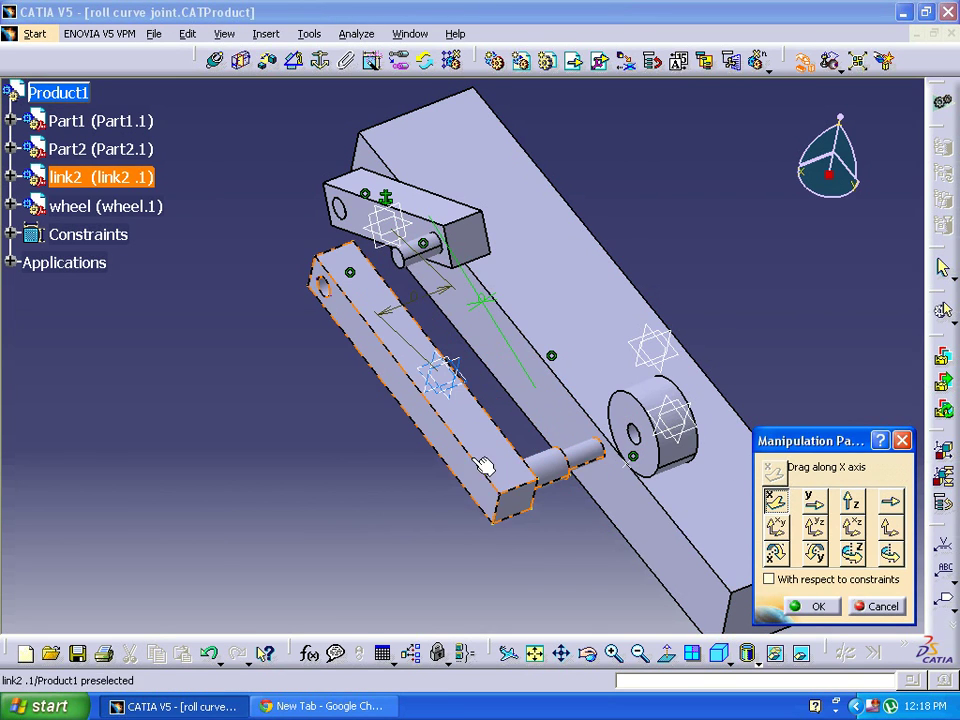
pyautogui.click(810, 606)
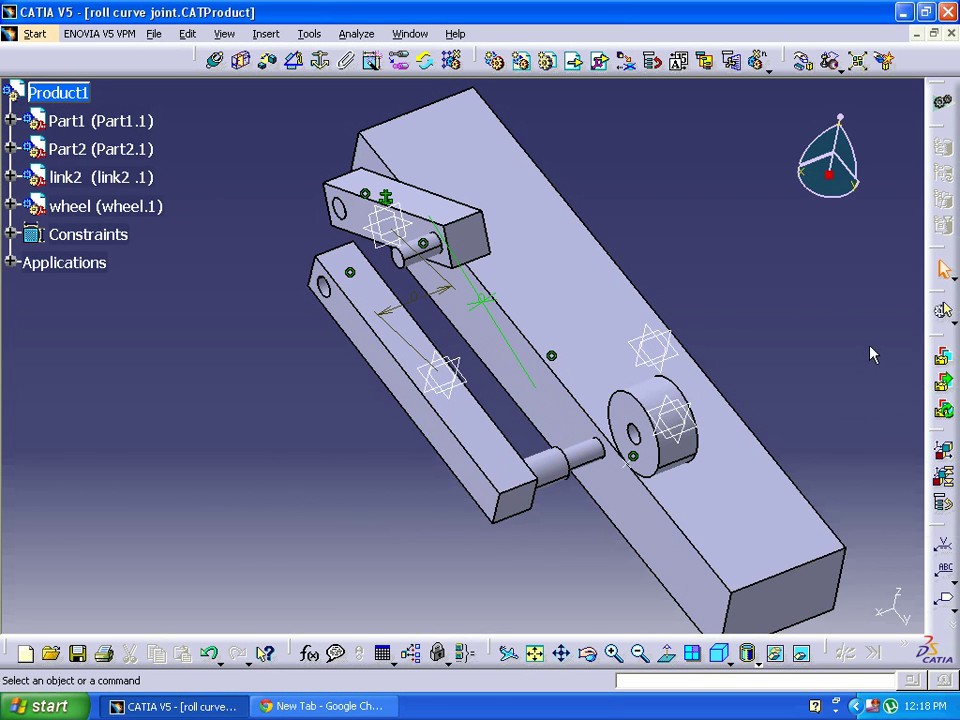
# Return to the DMU Kinematics workbench.
pyautogui.click(30, 36)
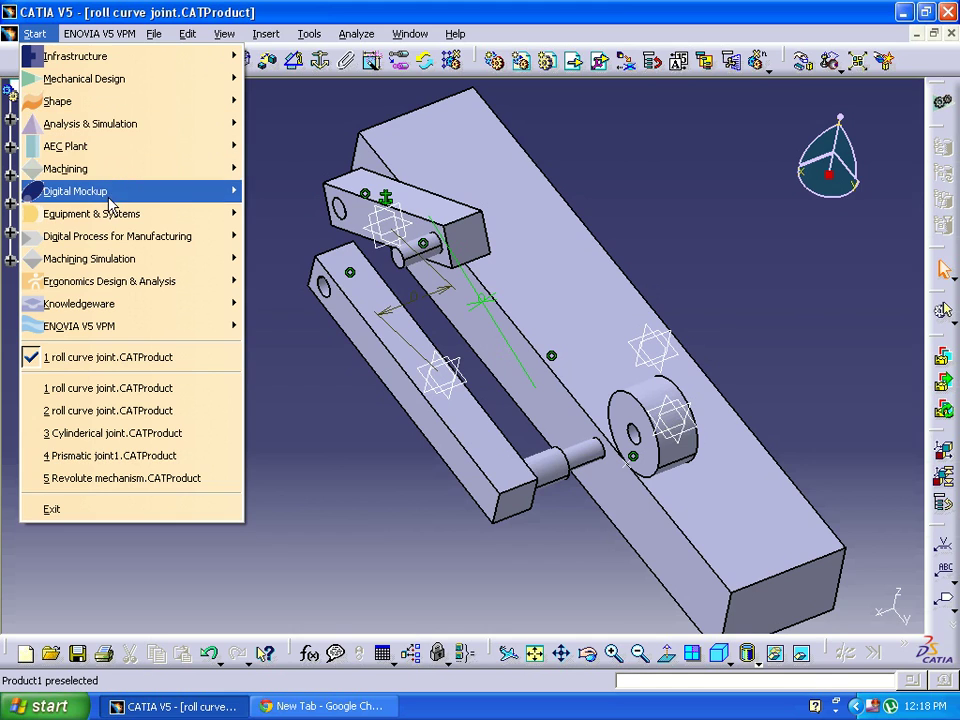
pyautogui.moveTo(110, 191)
pyautogui.click(302, 237)
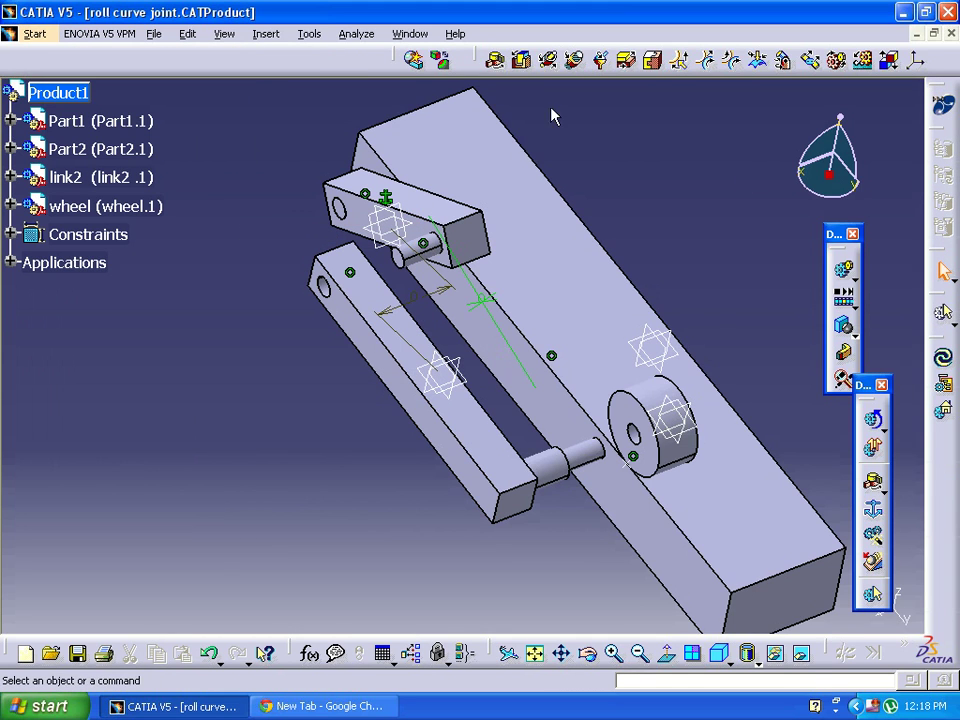
# Create angle-driven Revolute.3 from the wheel and link2 axes, wheel face and link2 collar face.
pyautogui.click(495, 60)
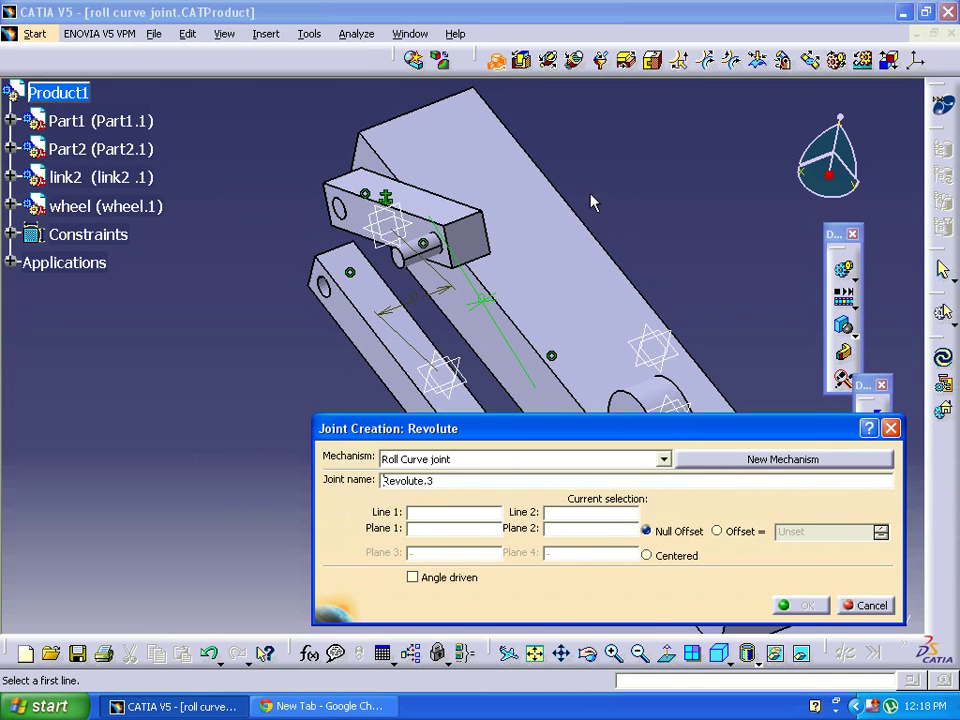
pyautogui.moveTo(655, 428); pyautogui.dragTo(714, 543)
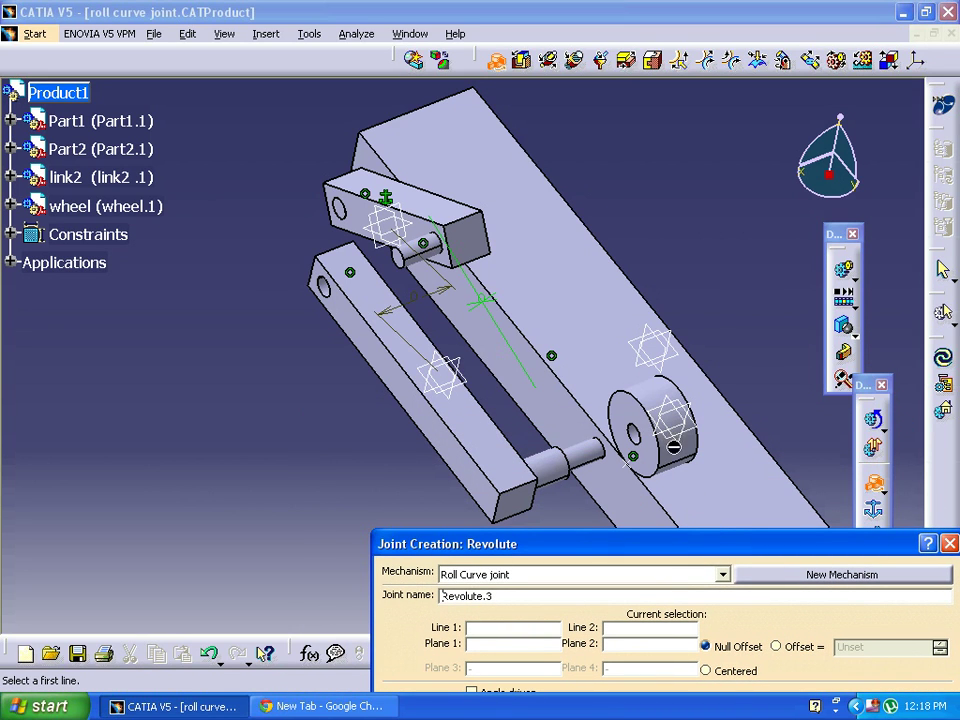
pyautogui.click(686, 461)
pyautogui.click(587, 466)
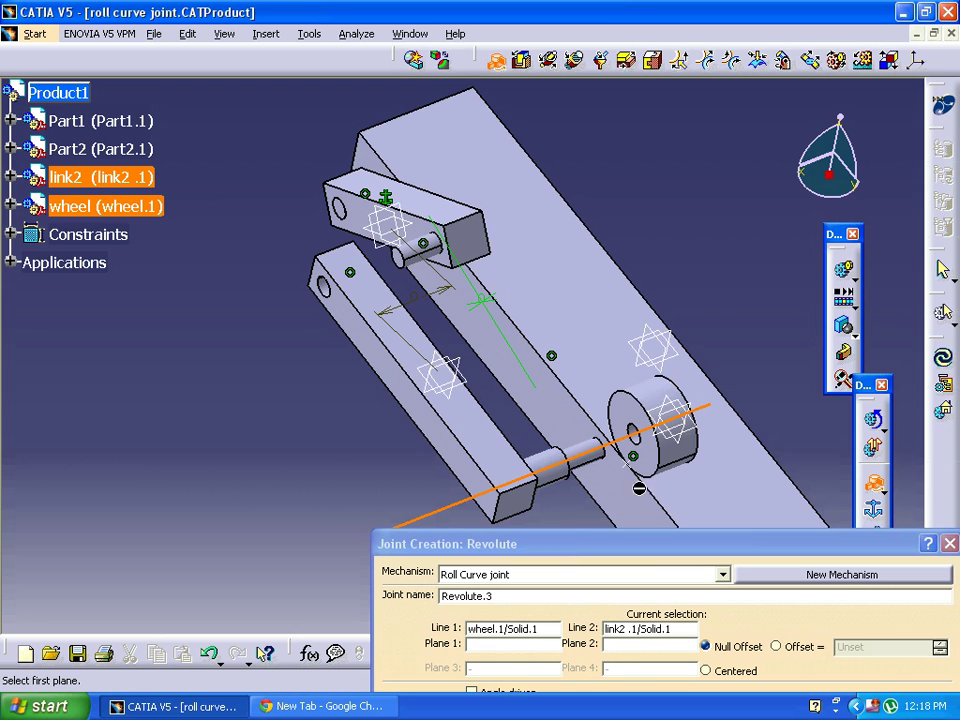
pyautogui.click(649, 464)
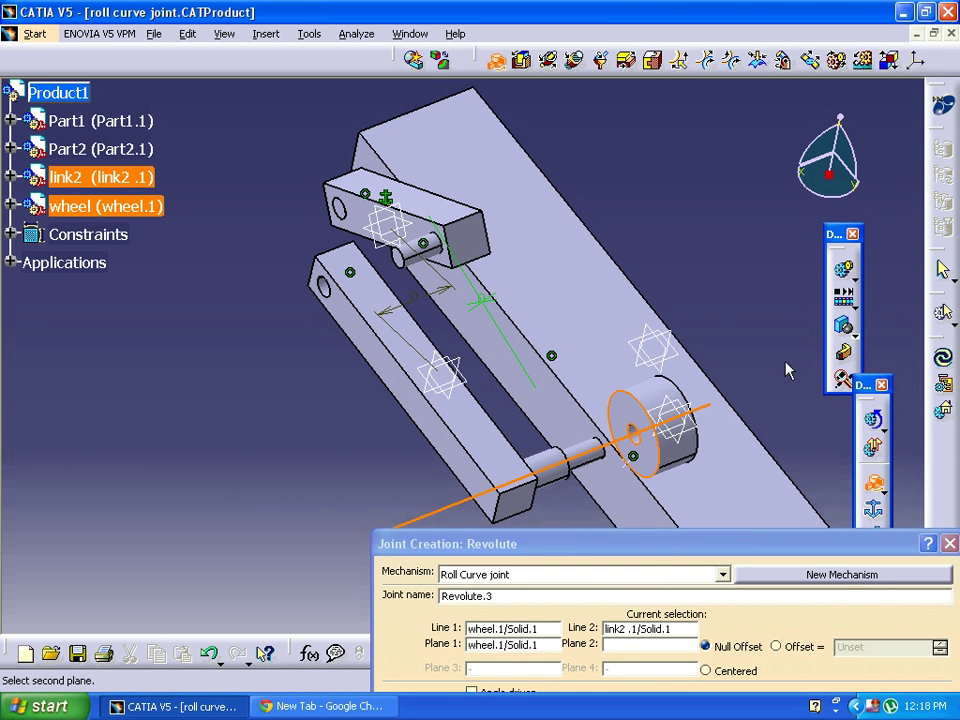
pyautogui.moveTo(781, 357); pyautogui.dragTo(720, 360, button='middle')
pyautogui.moveTo(289, 264); pyautogui.dragTo(560, 193, button='middle')
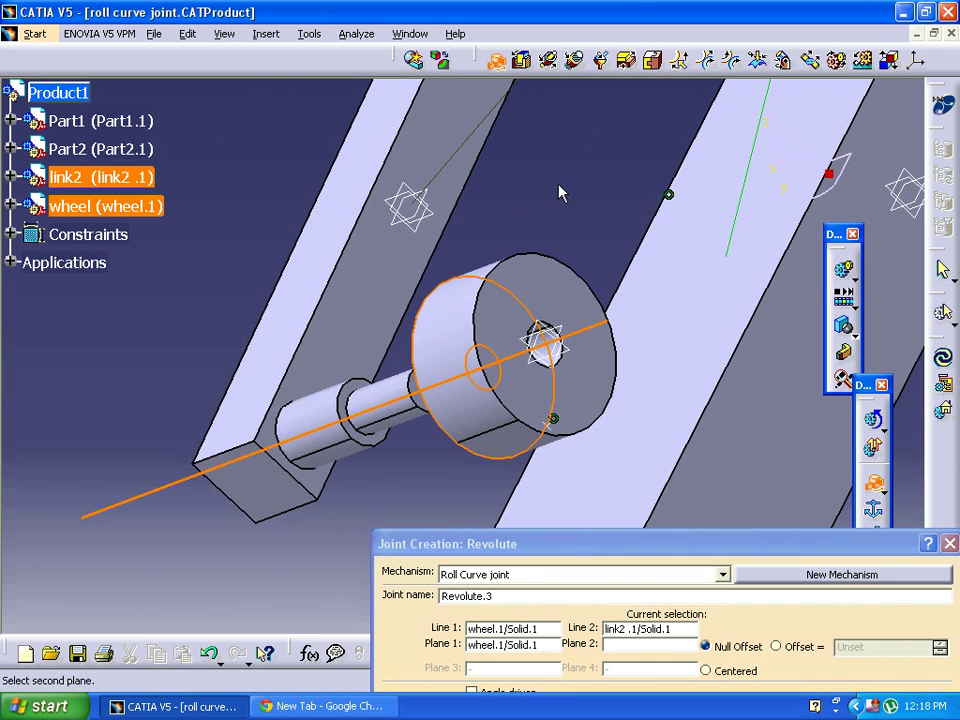
pyautogui.click(350, 397)
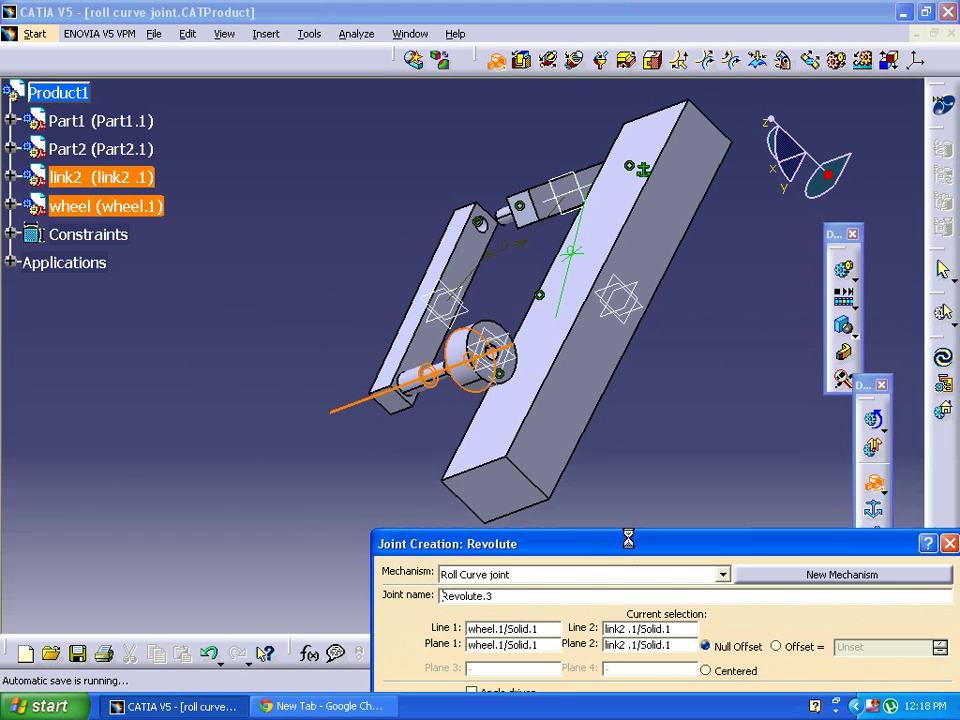
pyautogui.moveTo(628, 543); pyautogui.dragTo(627, 406)
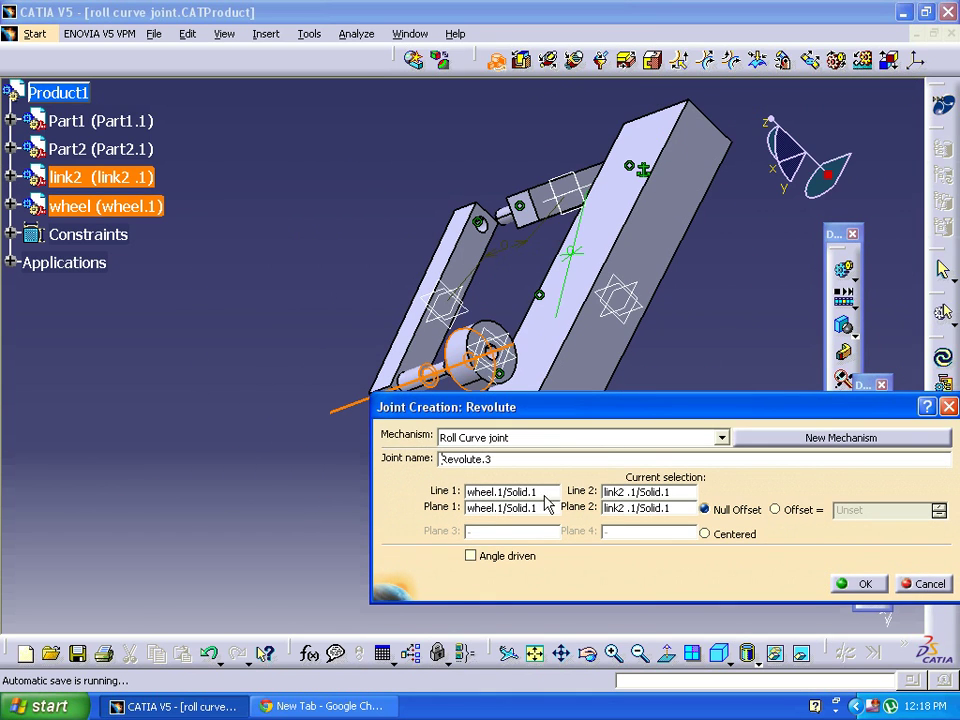
pyautogui.click(471, 556)
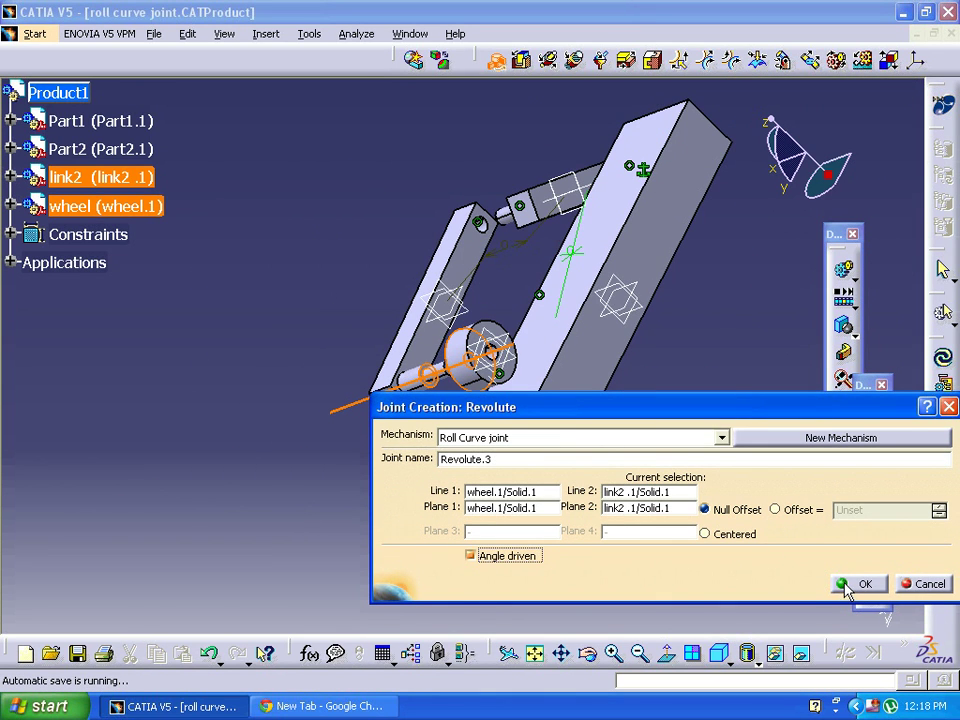
pyautogui.click(858, 584)
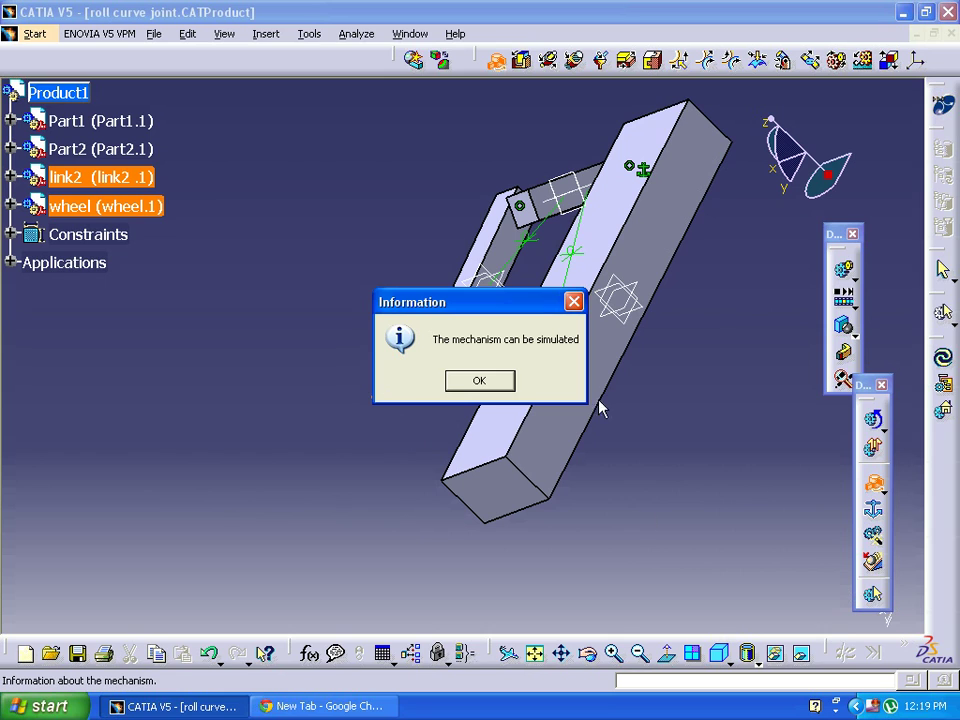
# Create length-driven Roll Curve.4 between the base's long edge and the wheel's rim.
pyautogui.click(480, 383)
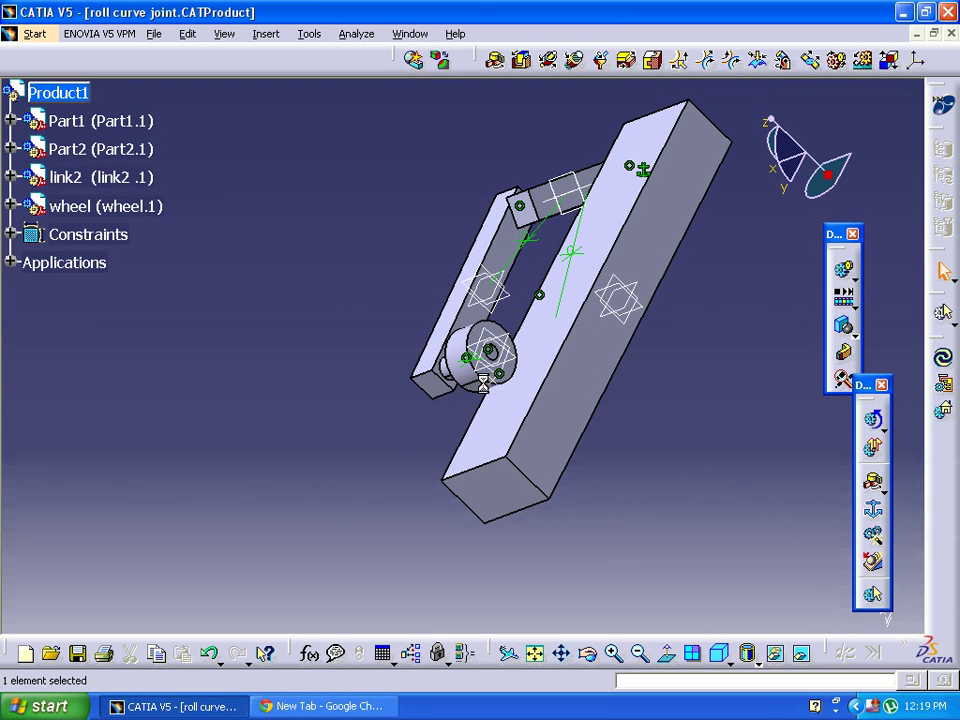
pyautogui.moveTo(277, 451); pyautogui.dragTo(645, 376, button='middle')
pyautogui.moveTo(695, 275); pyautogui.dragTo(606, 276, button='middle')
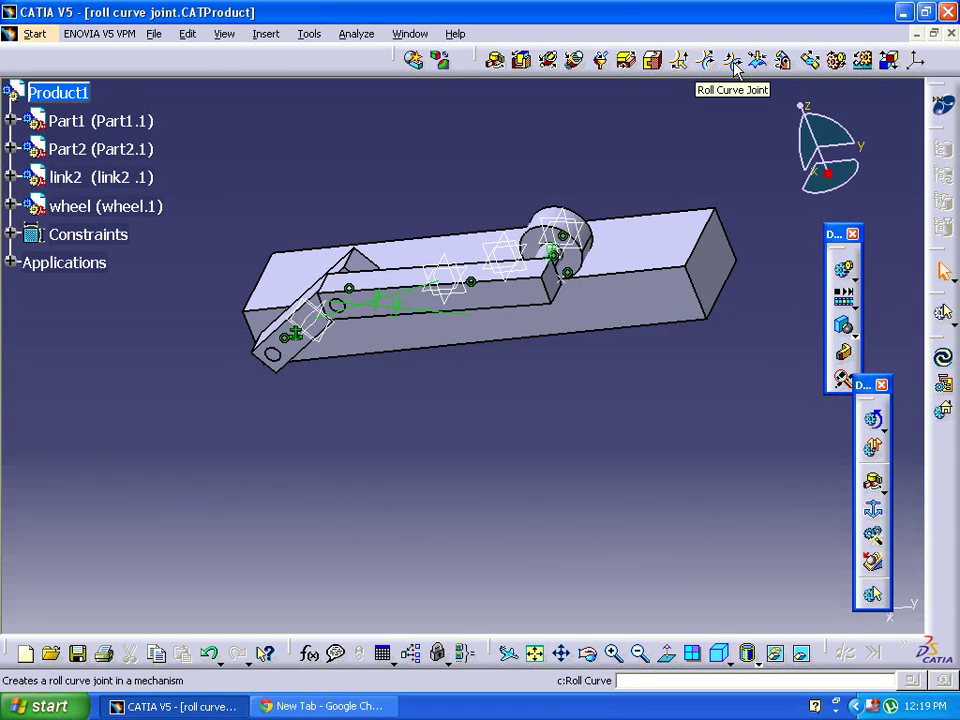
pyautogui.click(265, 36)
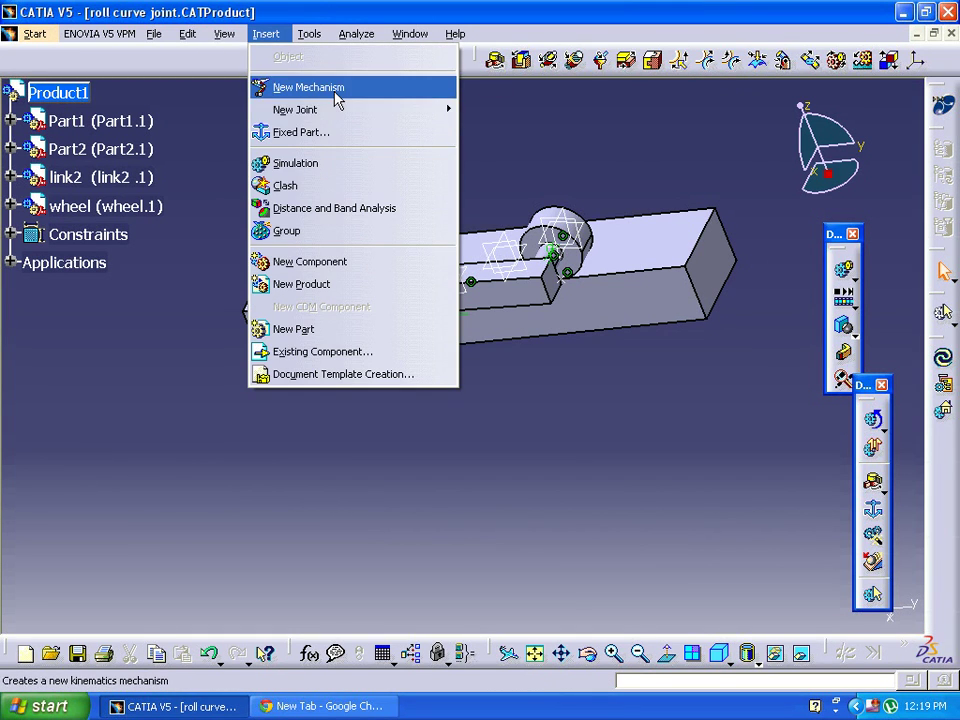
pyautogui.moveTo(336, 112)
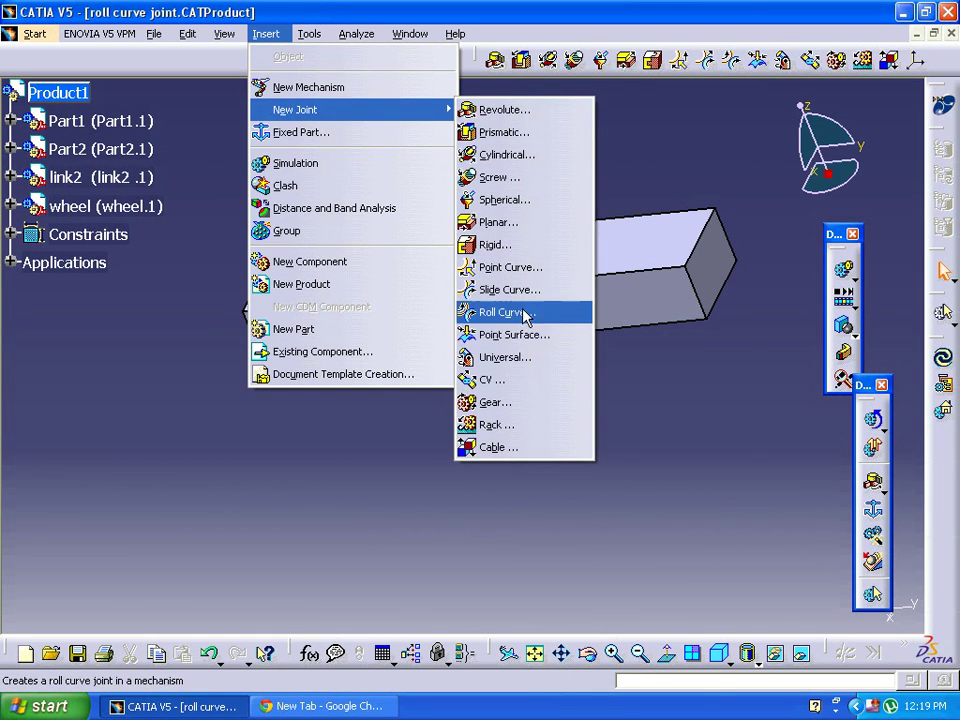
pyautogui.click(524, 318)
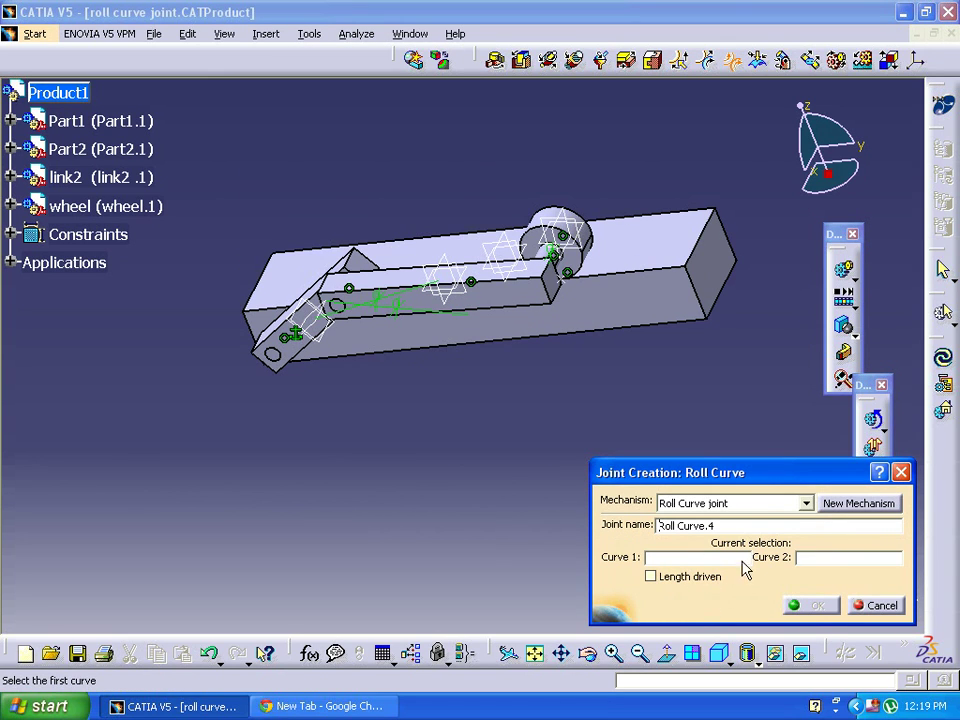
pyautogui.click(633, 282)
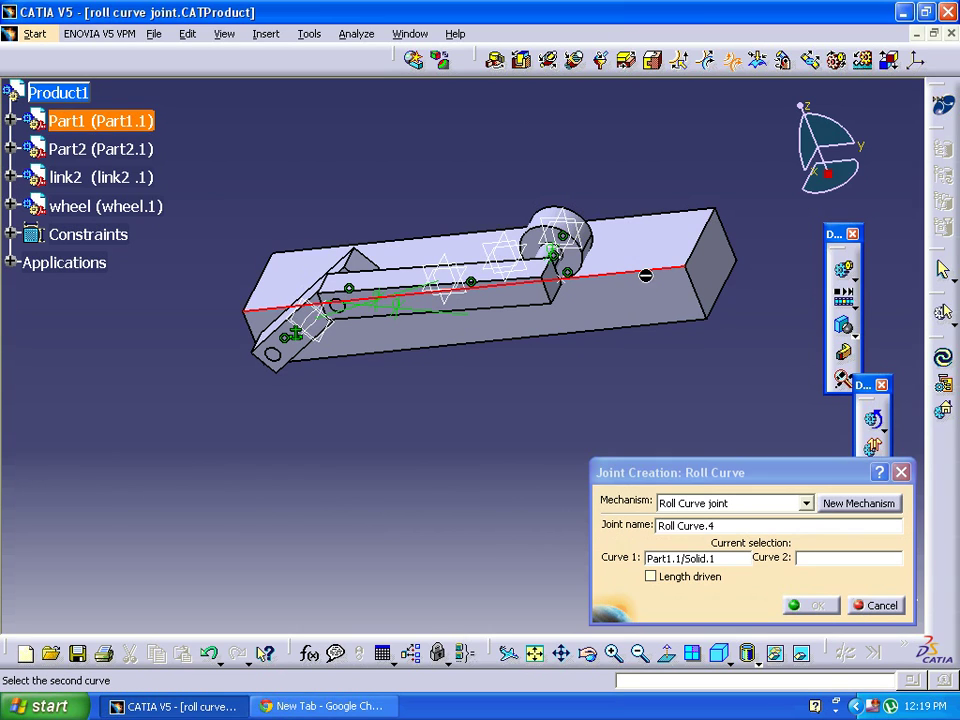
pyautogui.click(592, 264)
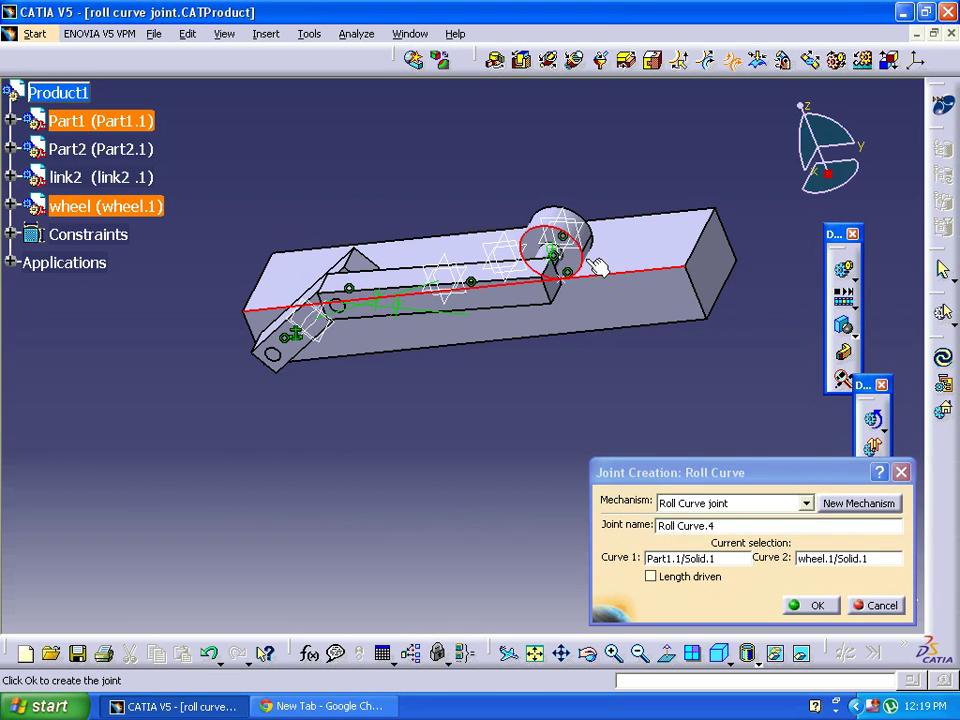
pyautogui.click(707, 576)
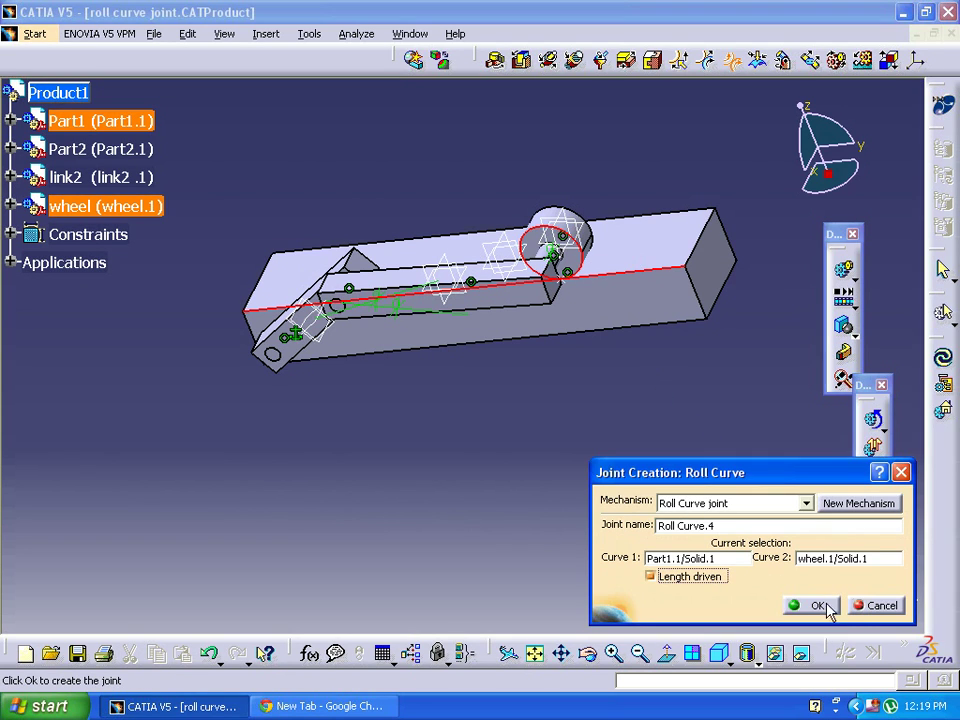
pyautogui.click(799, 605)
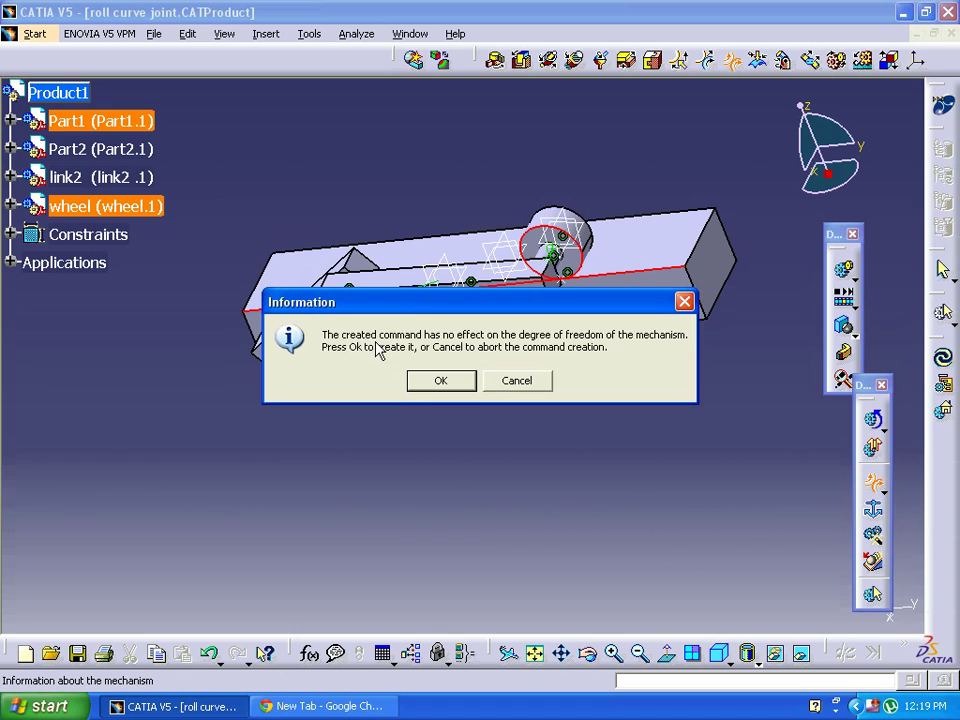
pyautogui.click(440, 381)
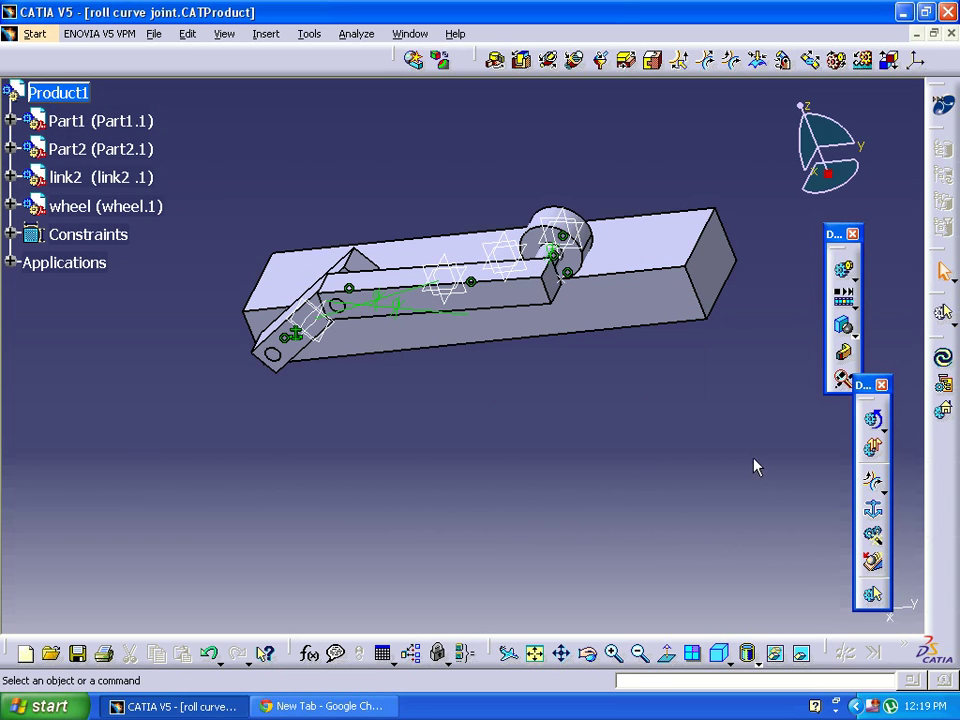
# Expand the mechanism's joints and turn off Length driven on Roll Curve.4.
pyautogui.click(10, 262)
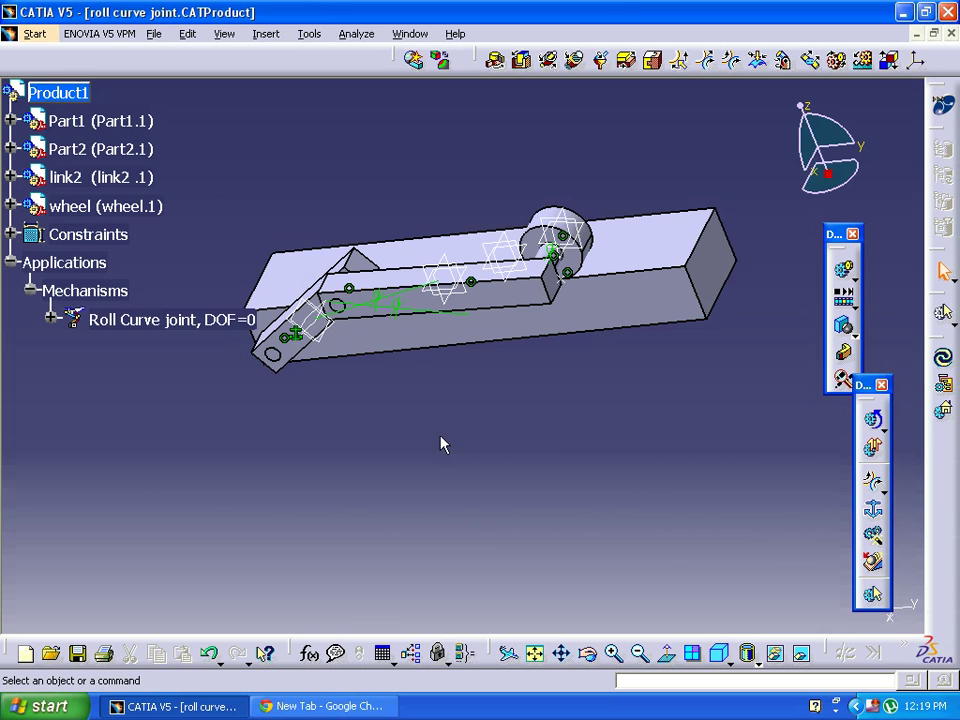
pyautogui.click(52, 319)
pyautogui.click(70, 347)
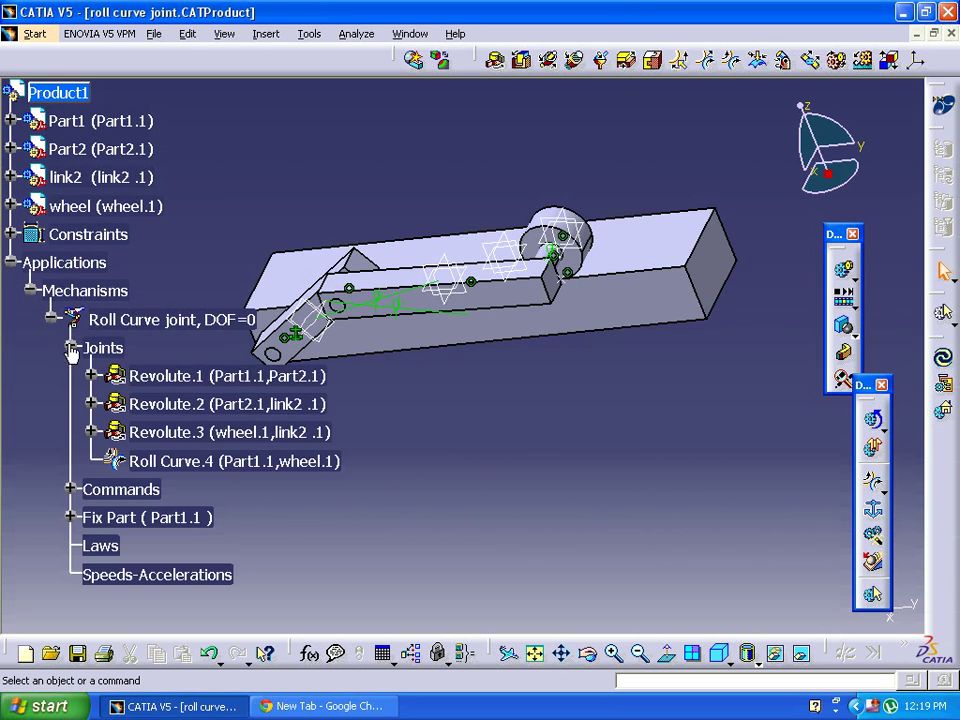
pyautogui.doubleClick(290, 461)
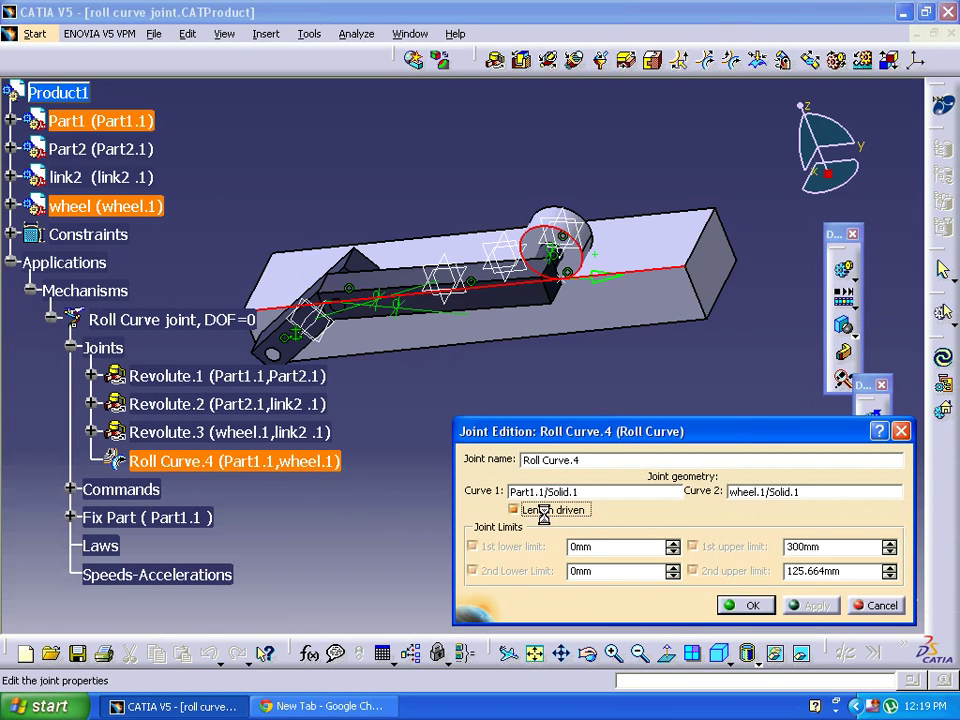
pyautogui.click(546, 514)
pyautogui.click(740, 604)
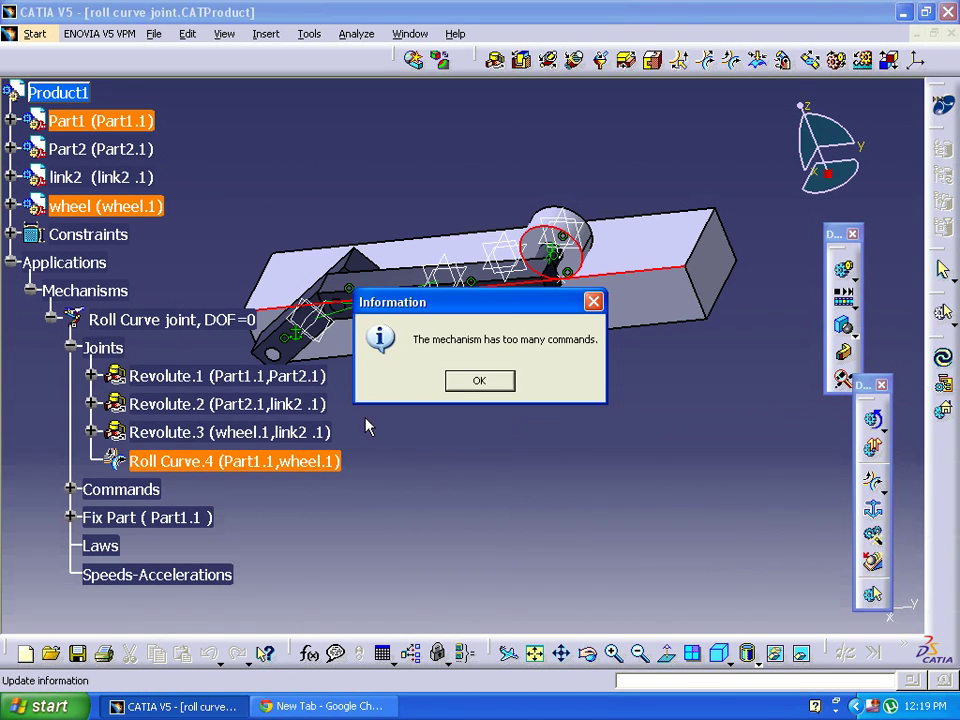
pyautogui.click(480, 381)
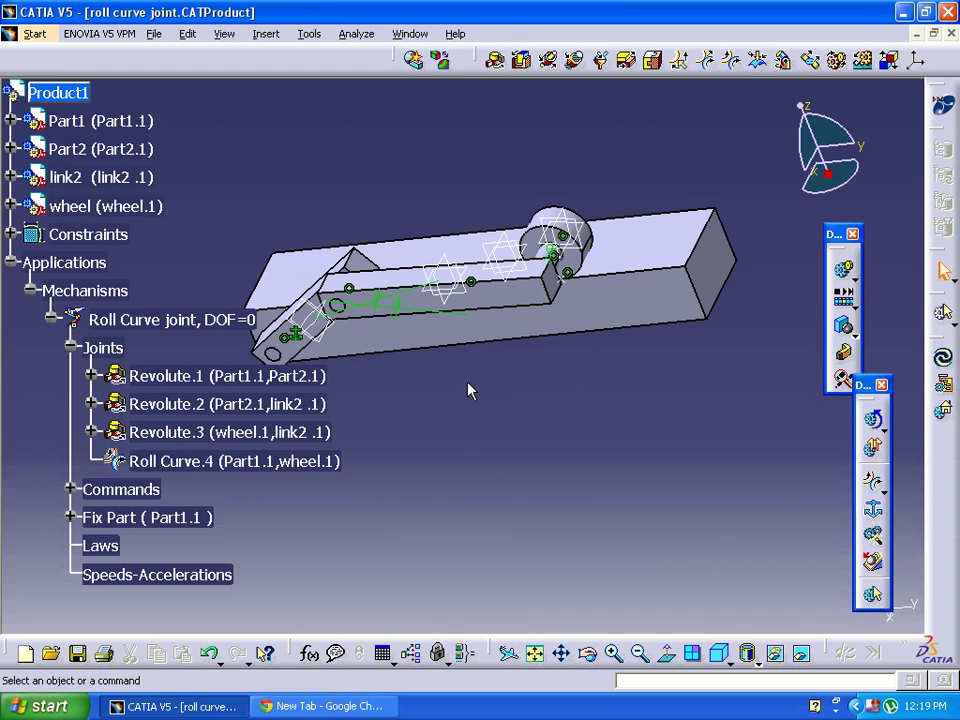
# Turn off Angle driven on Revolute.3 and Revolute.2 so the mechanism simulates.
pyautogui.doubleClick(236, 440)
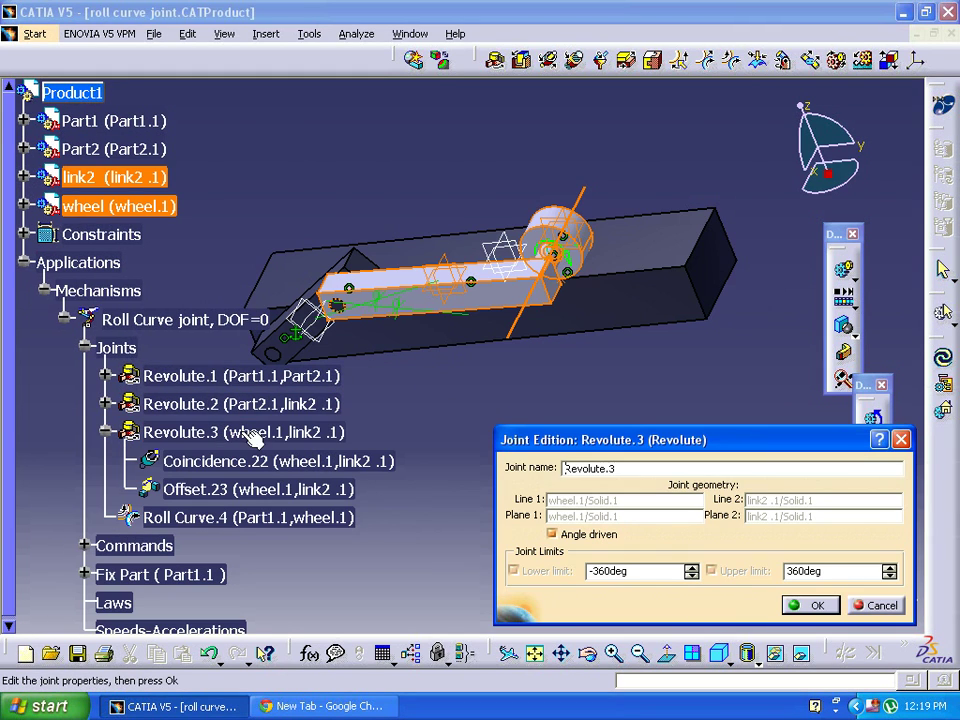
pyautogui.click(578, 536)
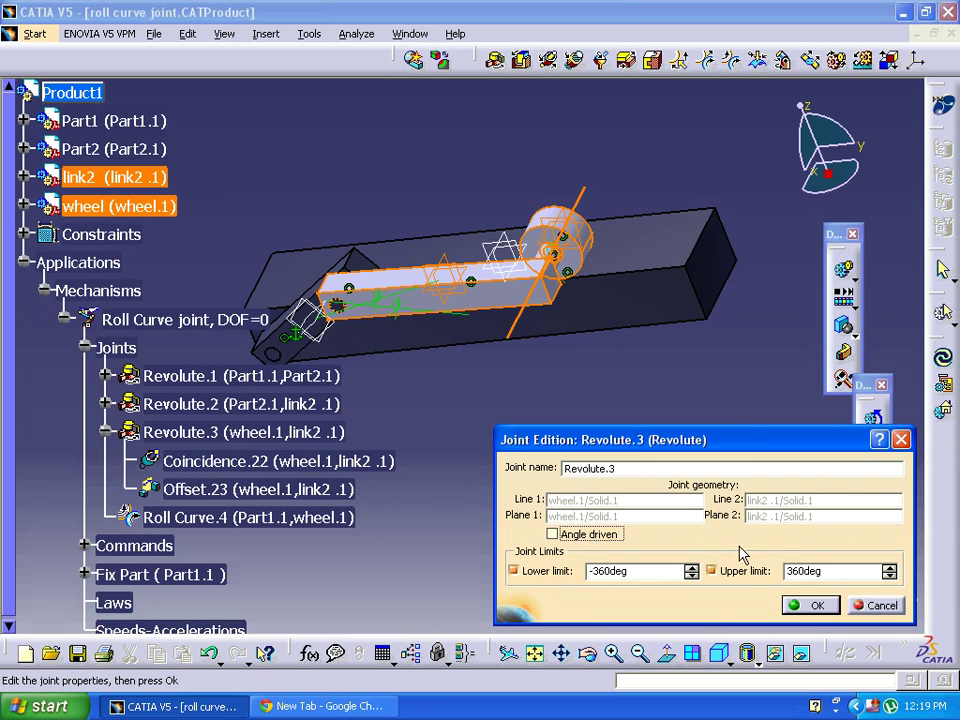
pyautogui.click(815, 606)
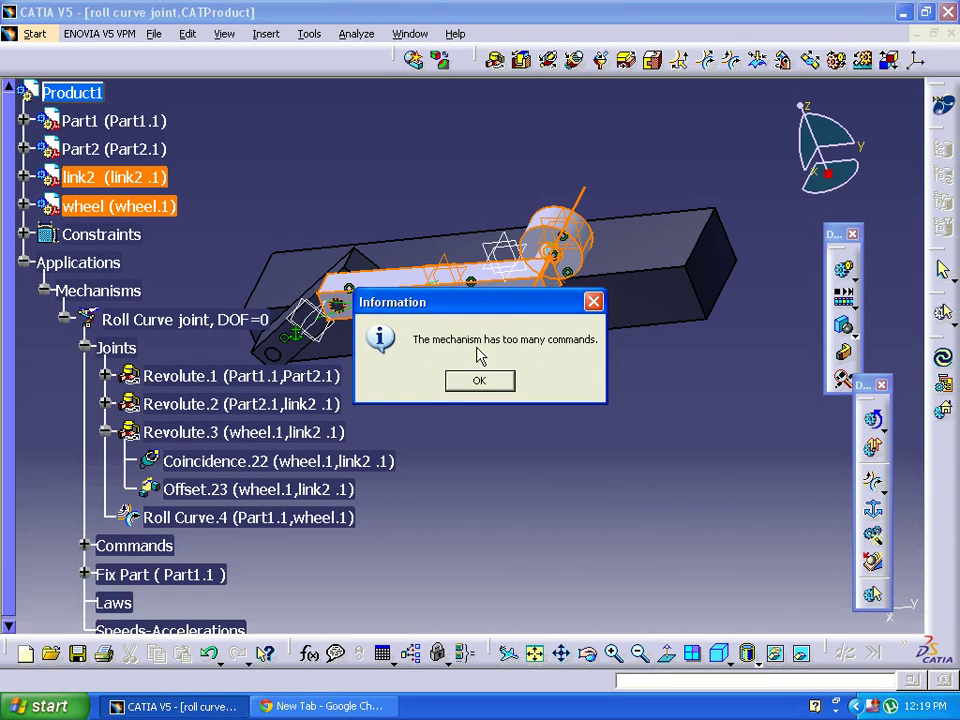
pyautogui.click(483, 386)
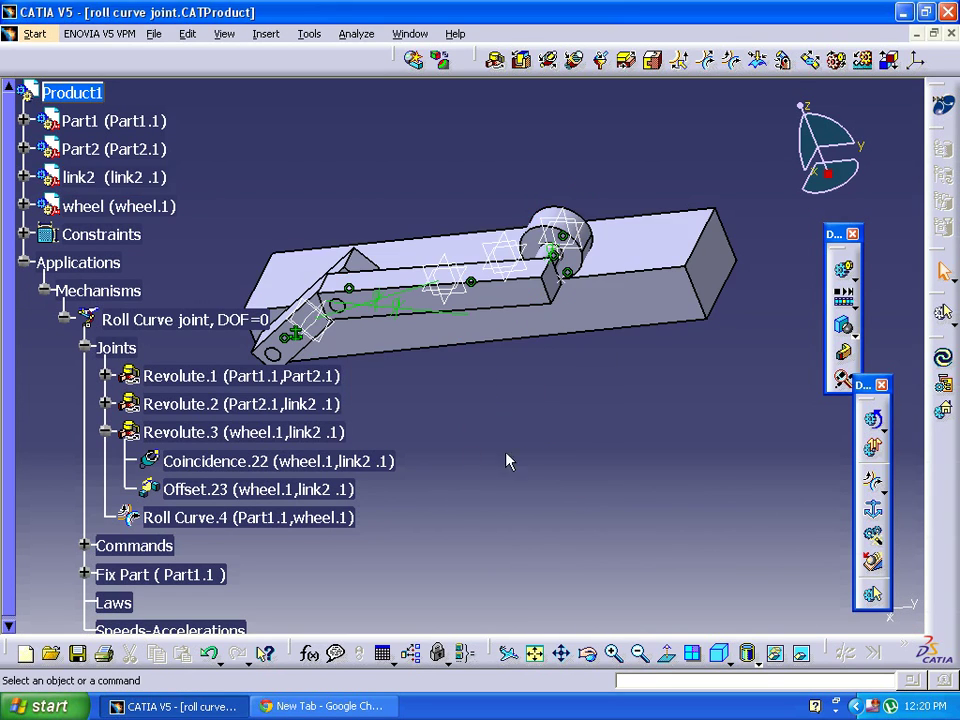
pyautogui.doubleClick(157, 403)
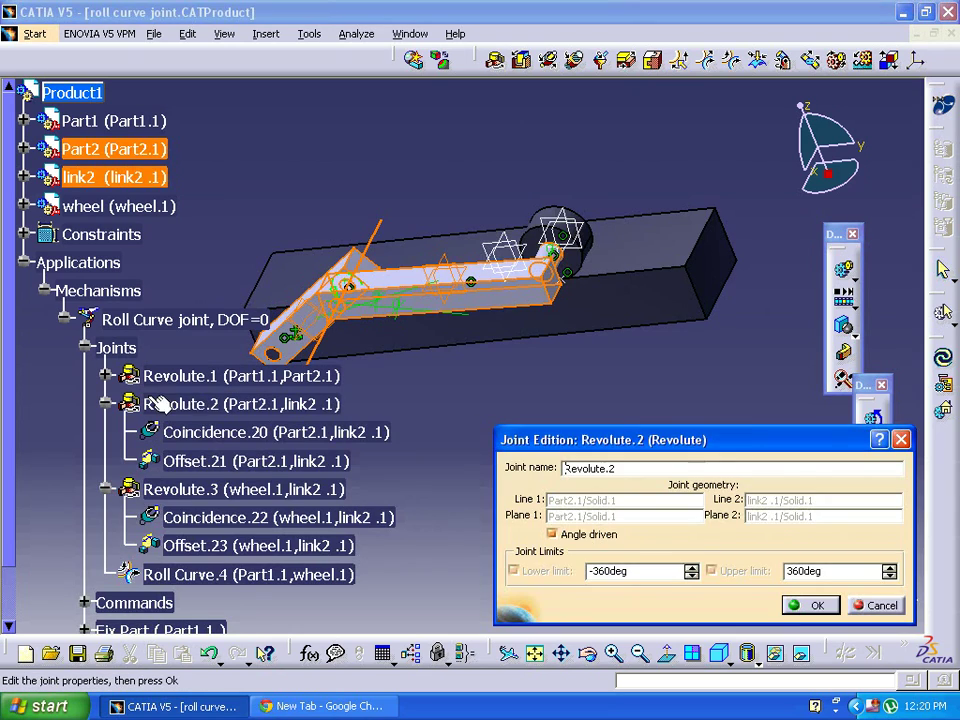
pyautogui.click(585, 534)
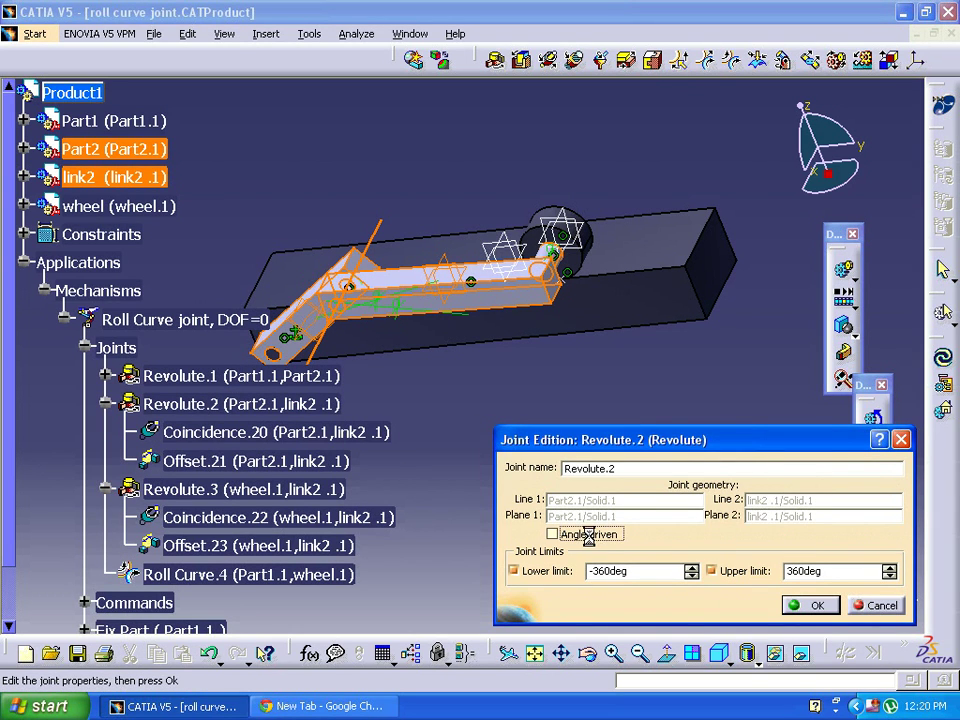
pyautogui.click(816, 607)
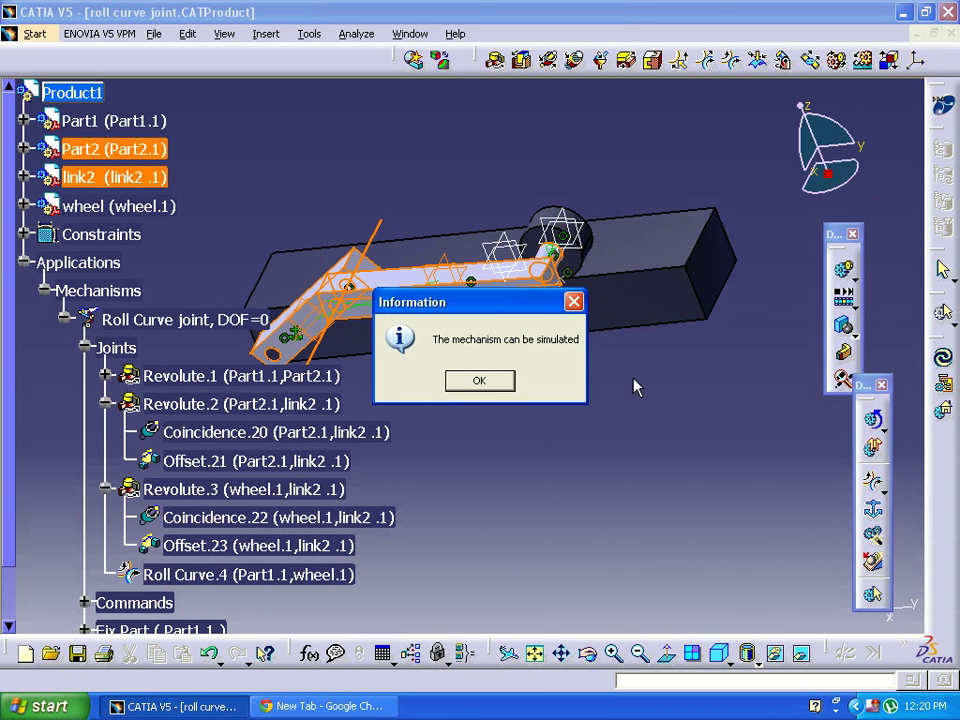
pyautogui.click(479, 381)
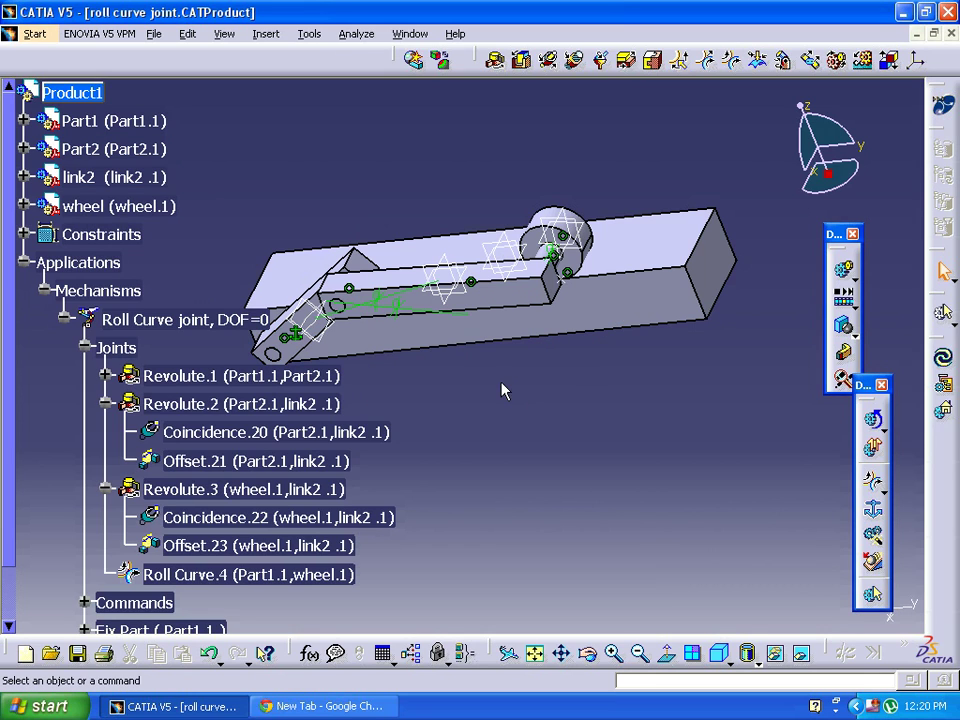
pyautogui.click(23, 262)
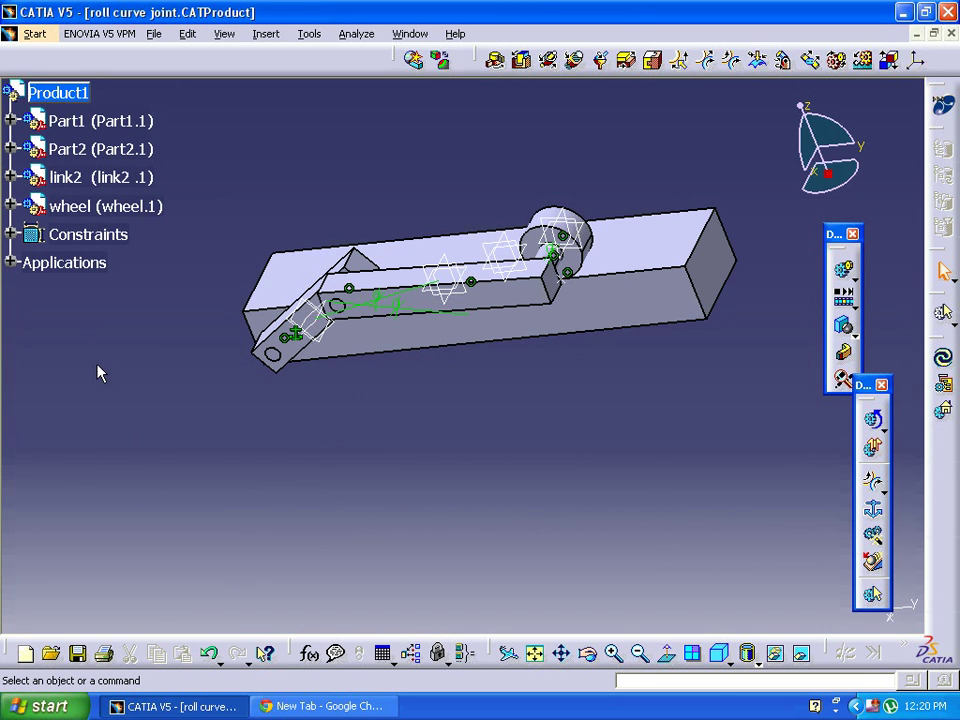
# Zoom and rotate the assembly to a low side view of base, links and wheel.
pyautogui.moveTo(123, 332)
pyautogui.mouseDown(button='middle')
pyautogui.moveTo(120, 321)
pyautogui.moveTo(130, 351)
pyautogui.mouseUp(button='middle')
pyautogui.moveTo(695, 376); pyautogui.dragTo(546, 497, button='middle')
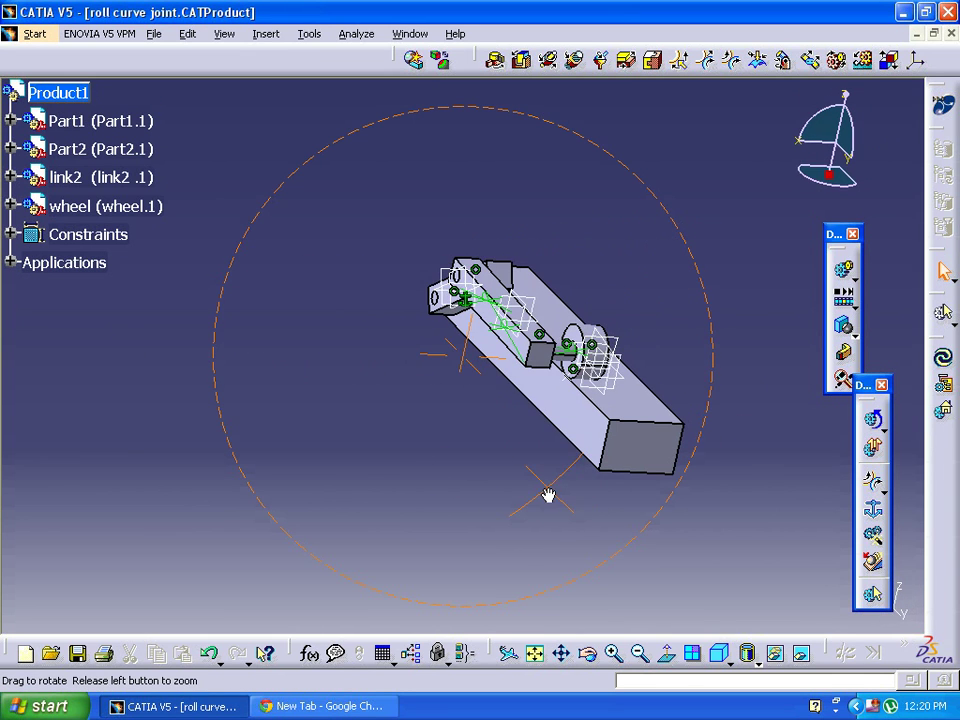
pyautogui.moveTo(352, 343); pyautogui.dragTo(588, 377, button='middle')
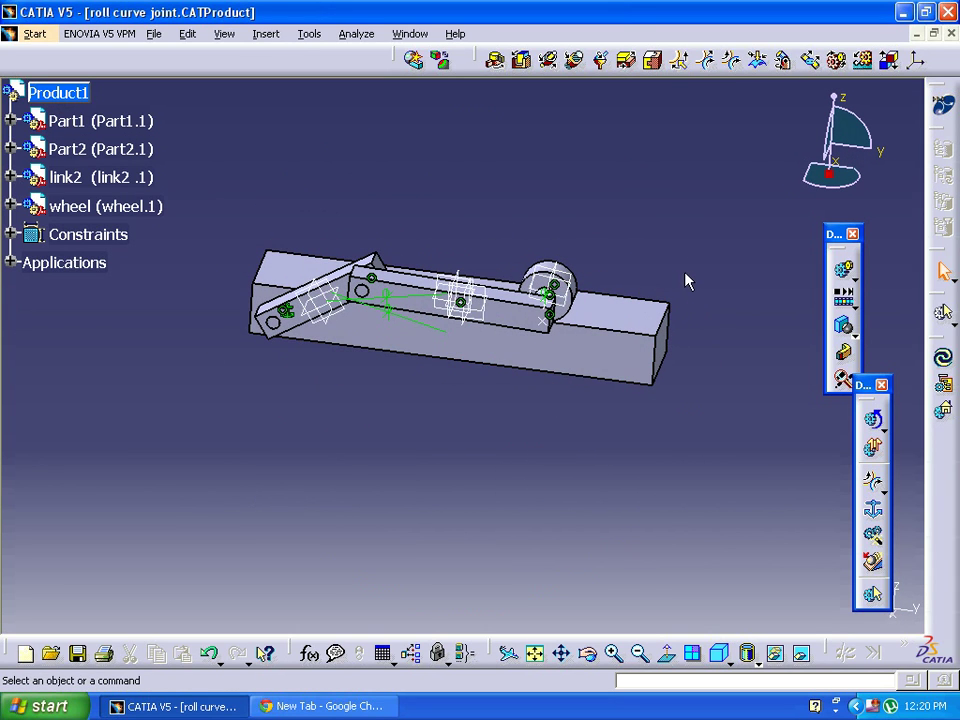
pyautogui.moveTo(717, 313); pyautogui.dragTo(700, 330, button='middle')
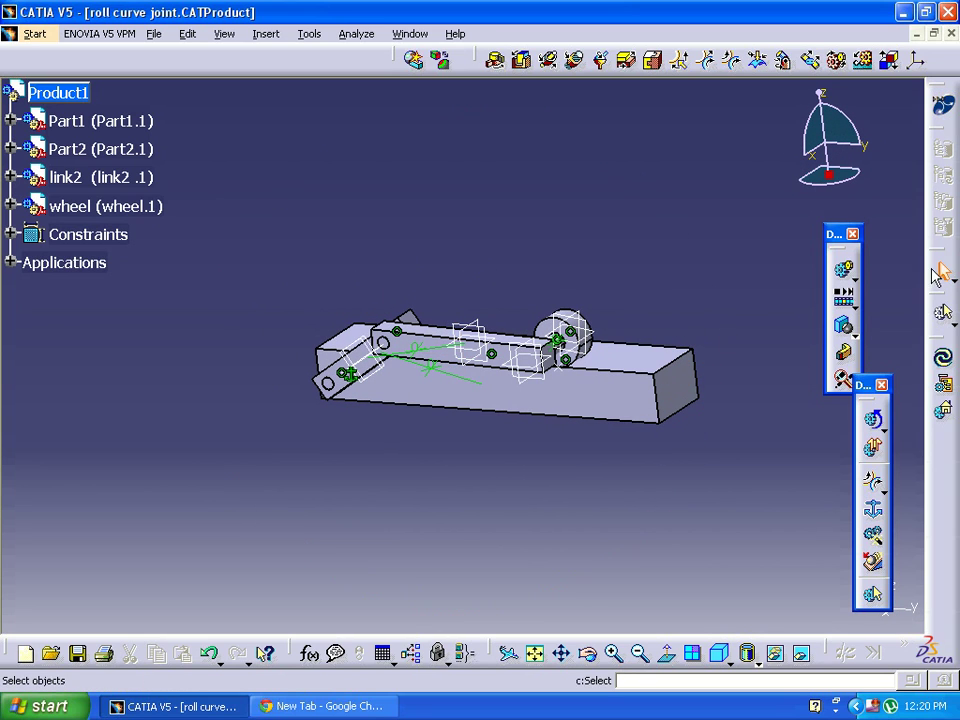
pyautogui.click(845, 272)
# Simulate 'Roll Curve joint' with Command.1 at 360 degrees and play it back at 0.02 step.
pyautogui.click(638, 508)
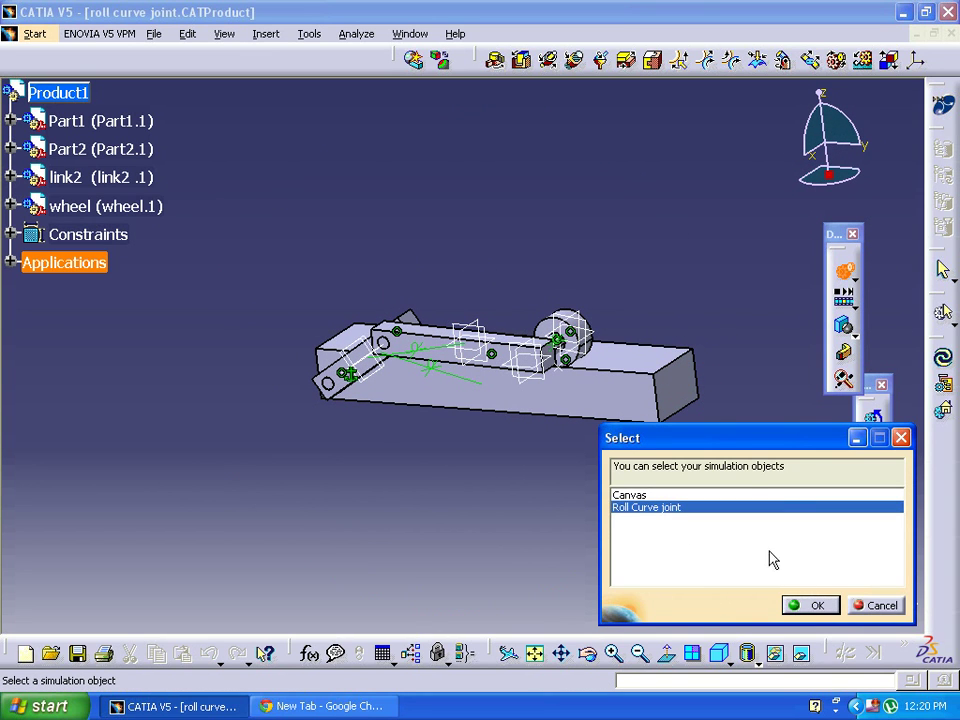
pyautogui.click(812, 605)
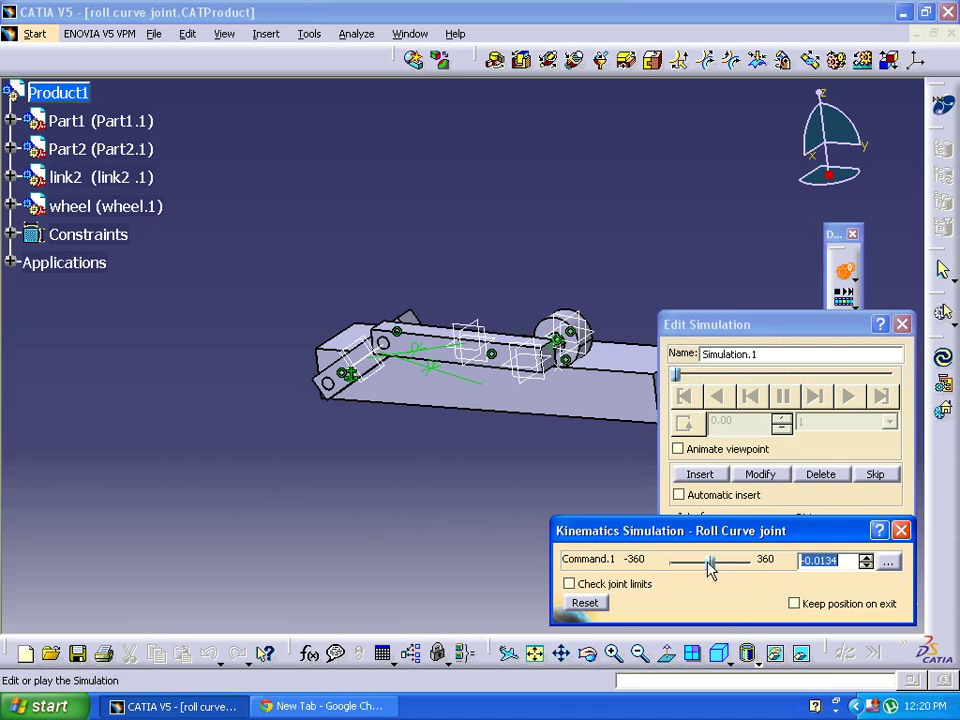
pyautogui.moveTo(712, 568); pyautogui.dragTo(754, 562)
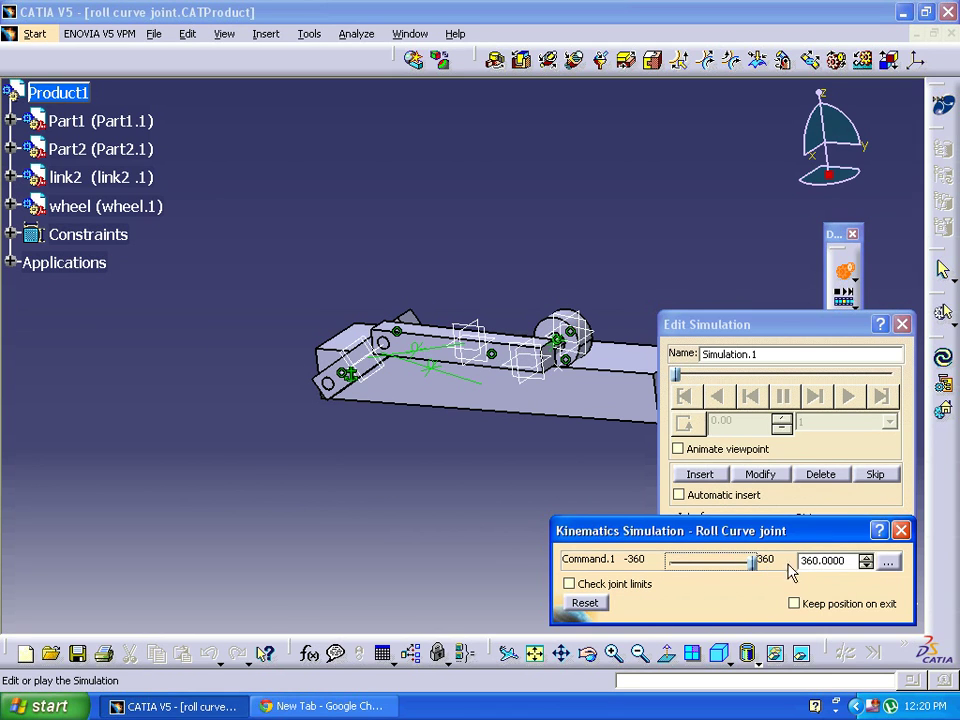
pyautogui.click(701, 474)
pyautogui.click(690, 428)
pyautogui.click(889, 422)
pyautogui.click(853, 490)
pyautogui.click(849, 397)
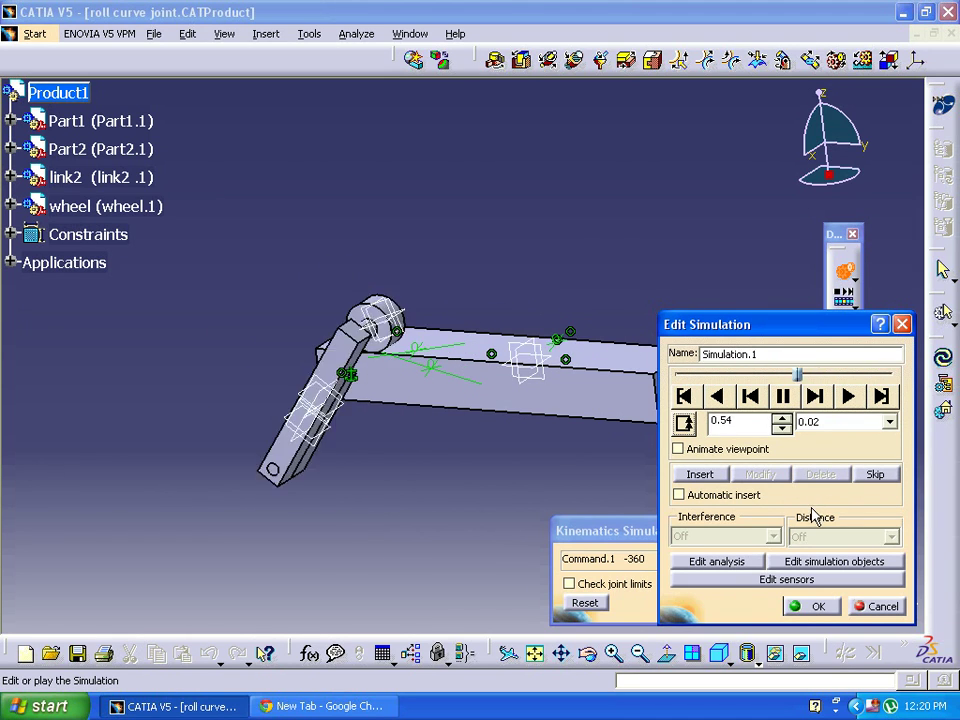
pyautogui.moveTo(668, 268); pyautogui.dragTo(686, 303, button='middle')
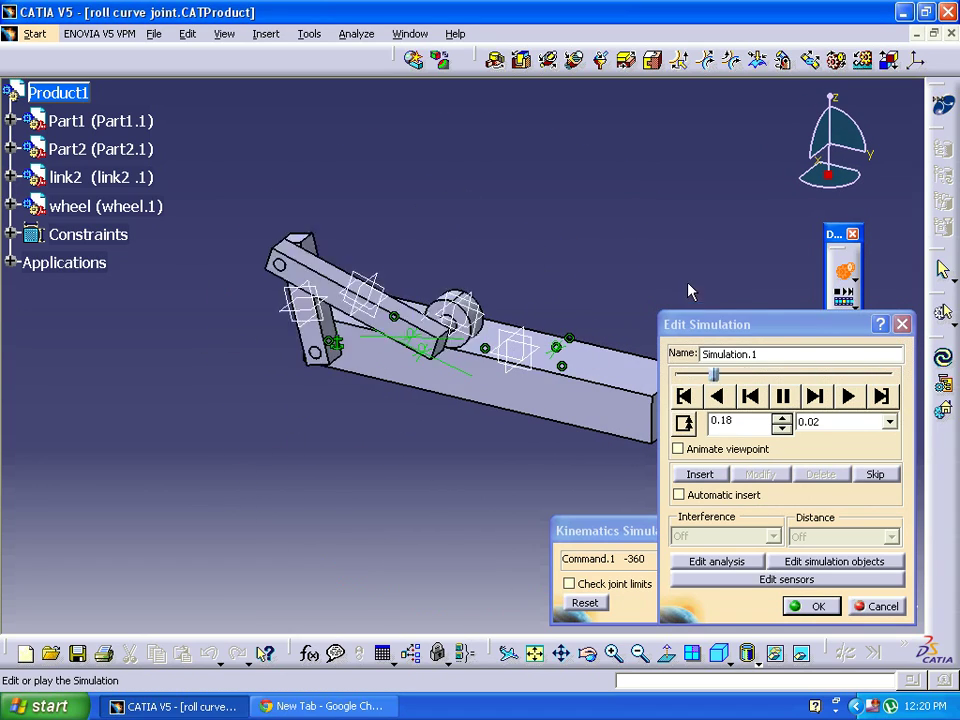